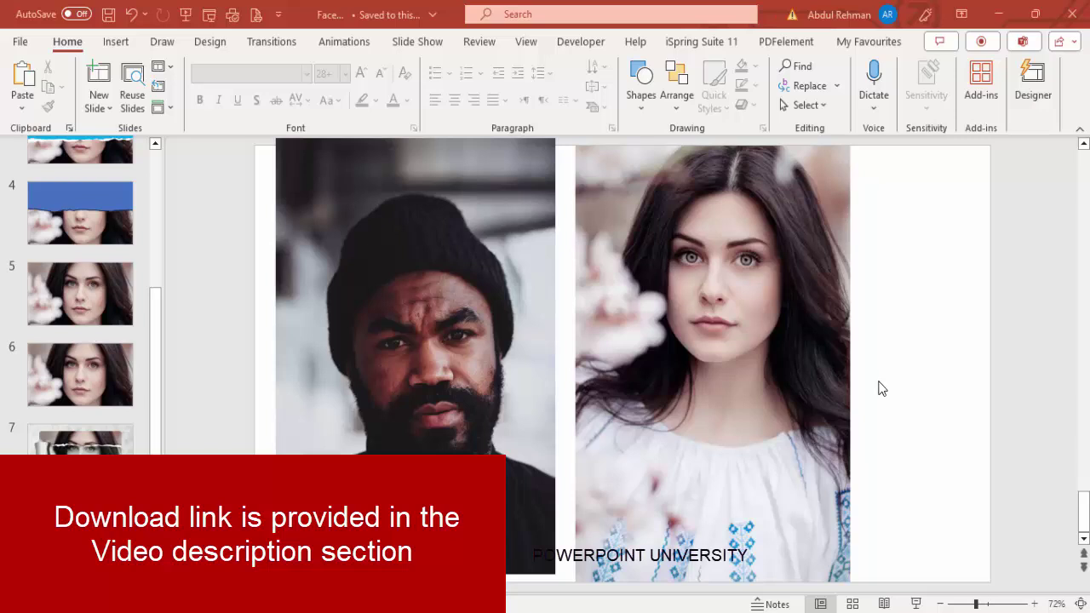
- Delete the woman's photo so only the man's portrait remains
left_click(503, 400)
left_click(658, 397)
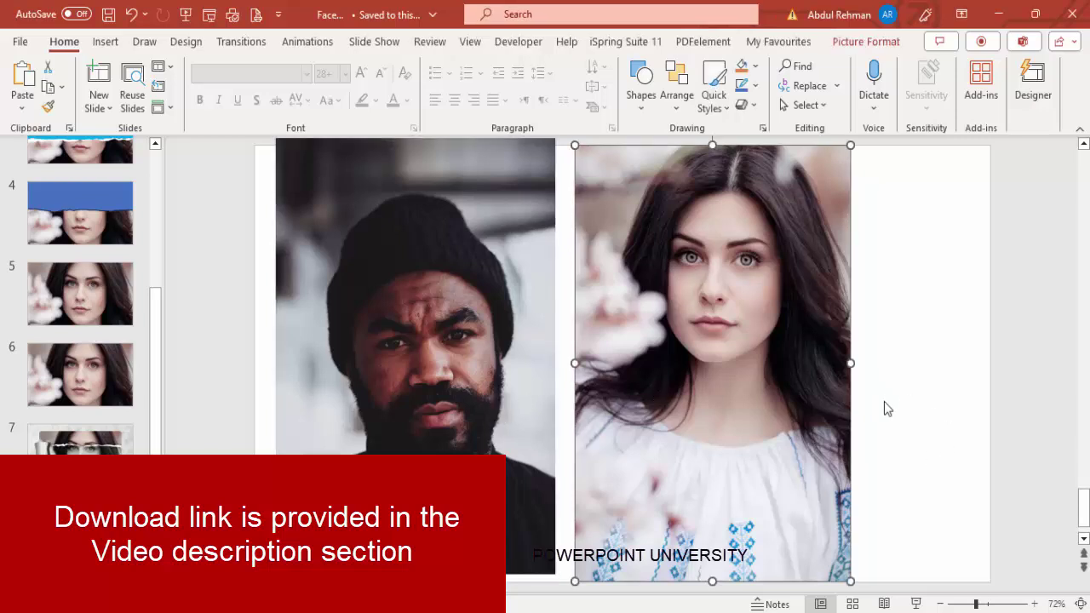
left_click(886, 409)
left_click(428, 358)
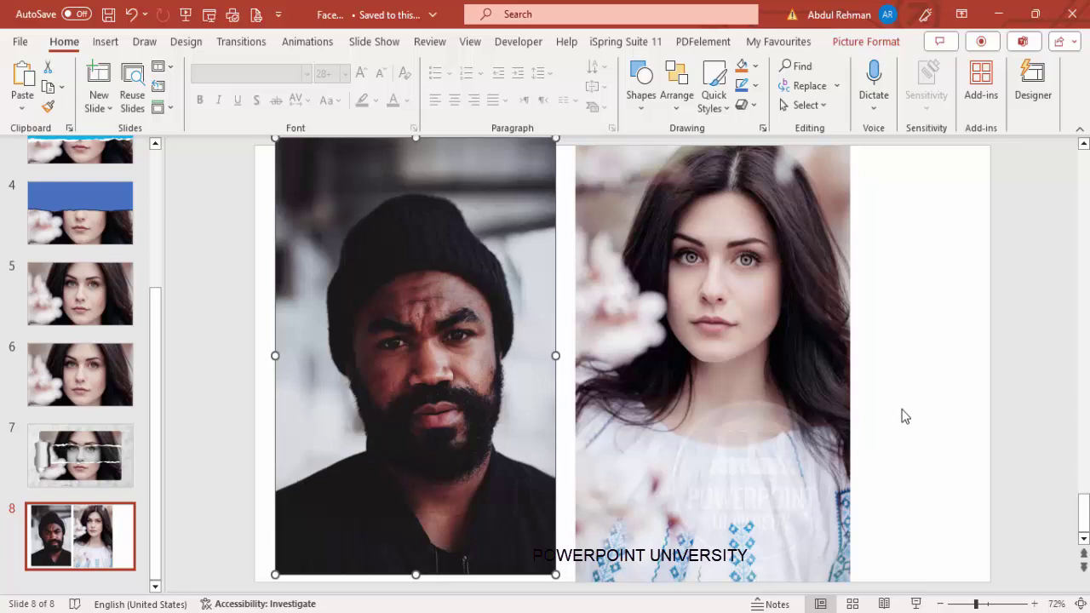
left_click(782, 441)
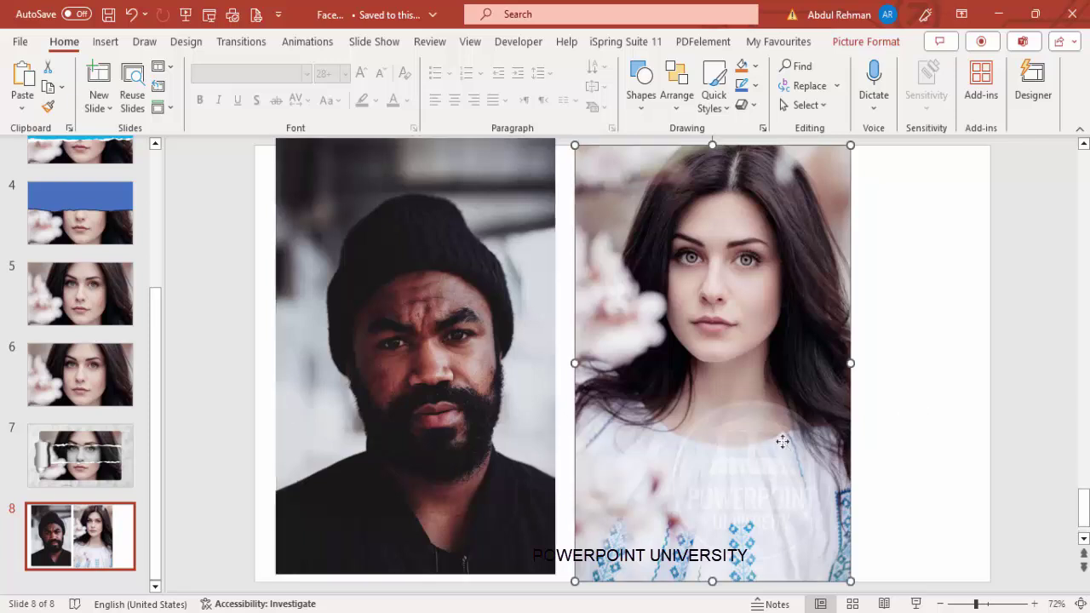
key("Delete")
- Move the man's portrait right of centre at 50% zoom, undoing a stray stretch
left_click(498, 310)
left_click_drag(499, 310, 678, 309)
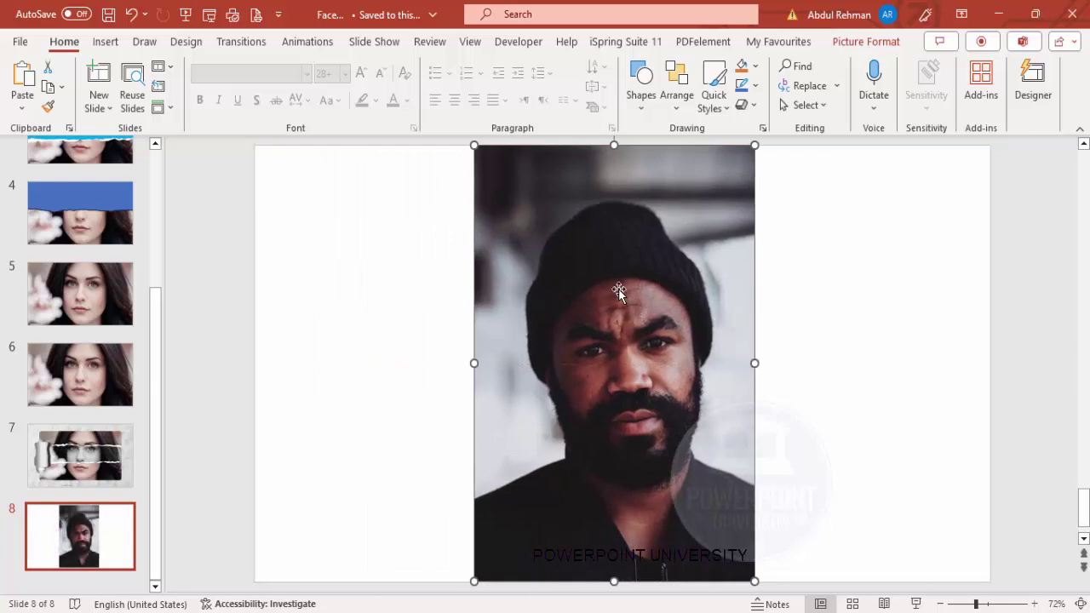
left_click_drag(607, 281, 846, 285)
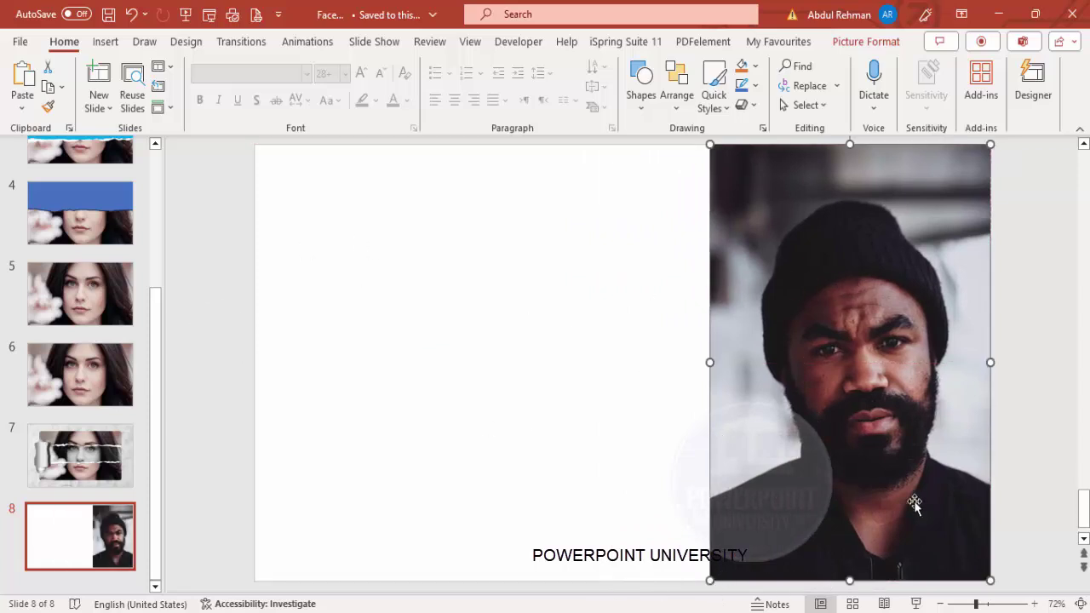
left_click(940, 604)
left_click(940, 604)
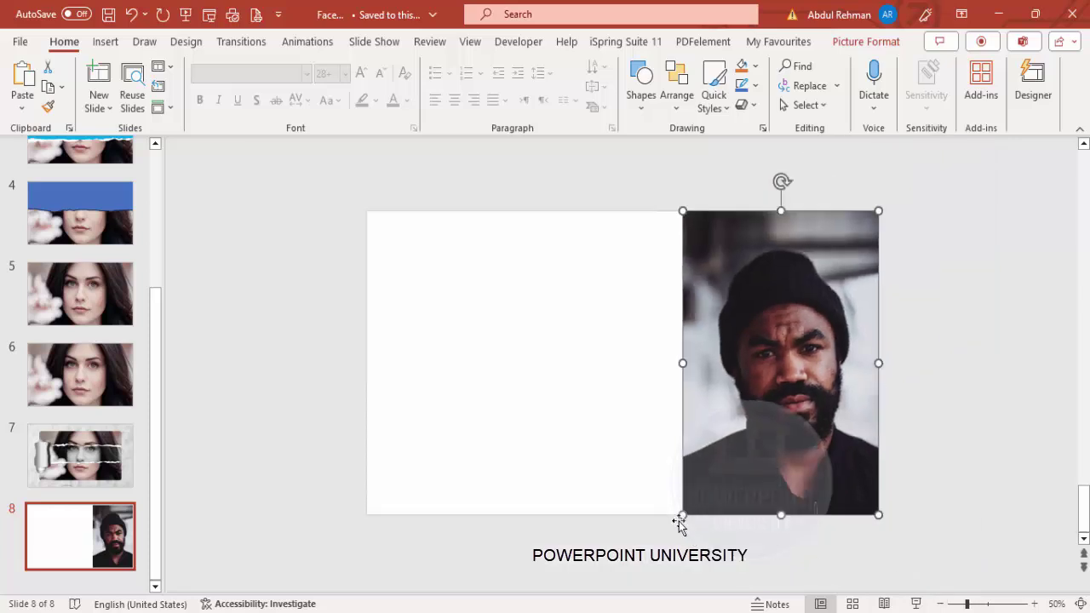
left_click_drag(682, 516, 687, 440)
left_click_drag(688, 362, 366, 361)
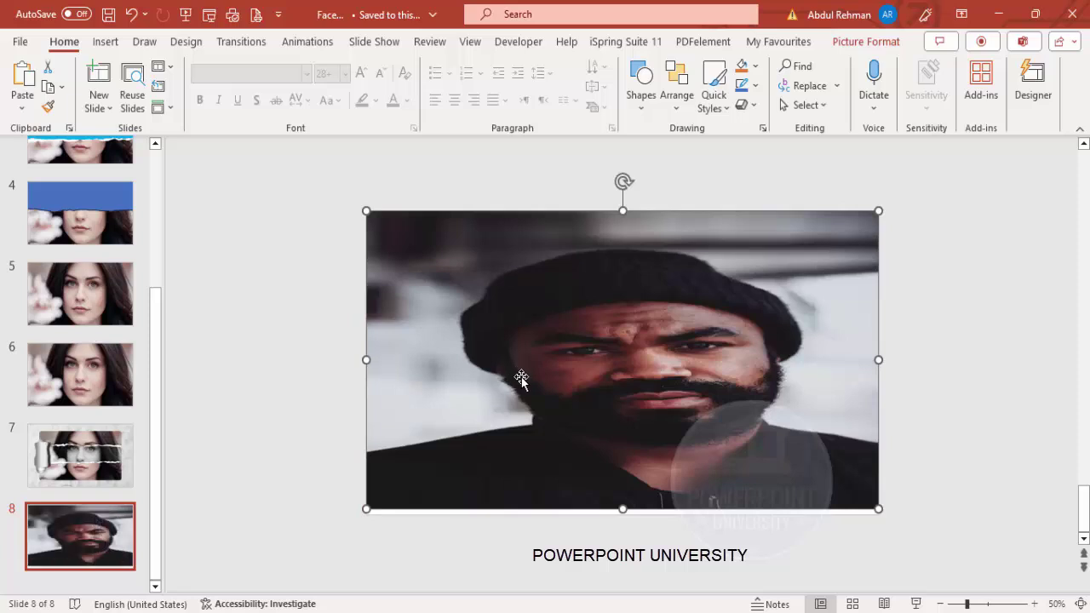
key("ctrl+z")
left_click_drag(803, 365, 725, 359)
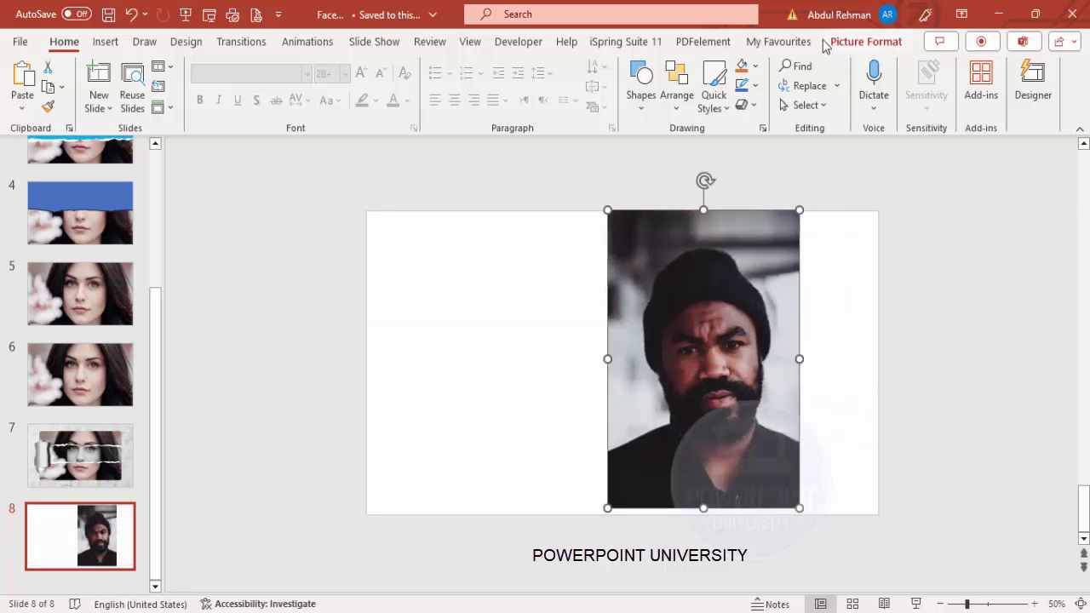
- Crop the man's photo to a 16:9 aspect ratio
left_click(865, 42)
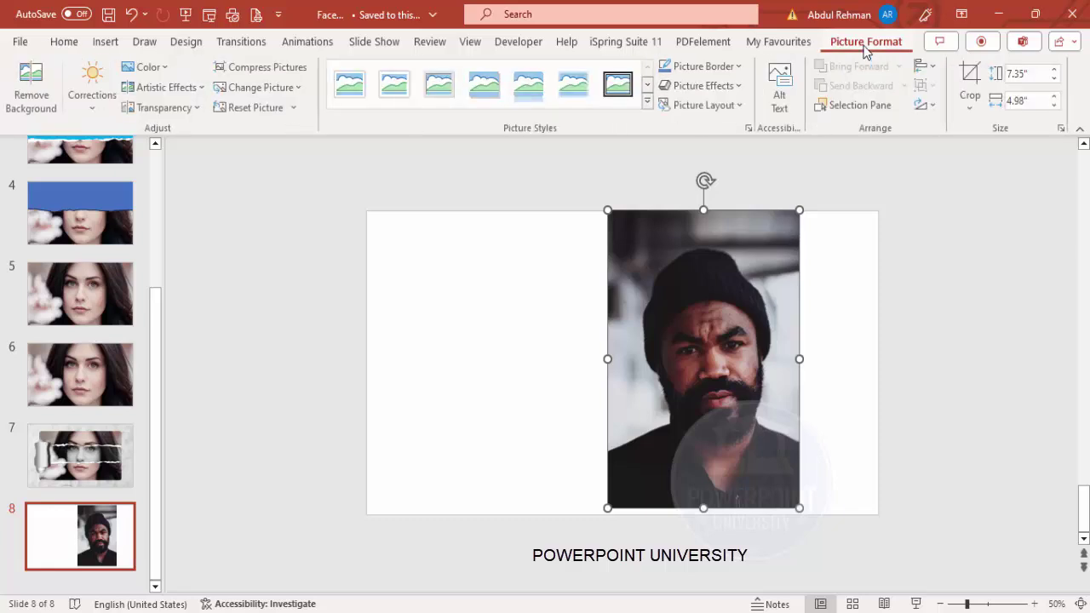
left_click(971, 115)
mouse_move(1009, 185)
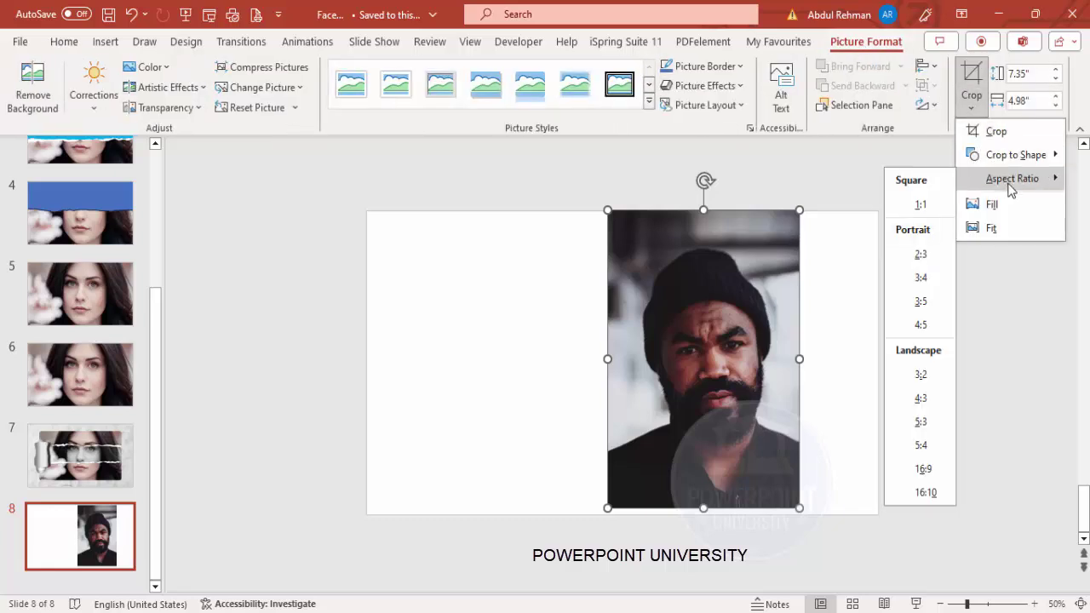
left_click(922, 469)
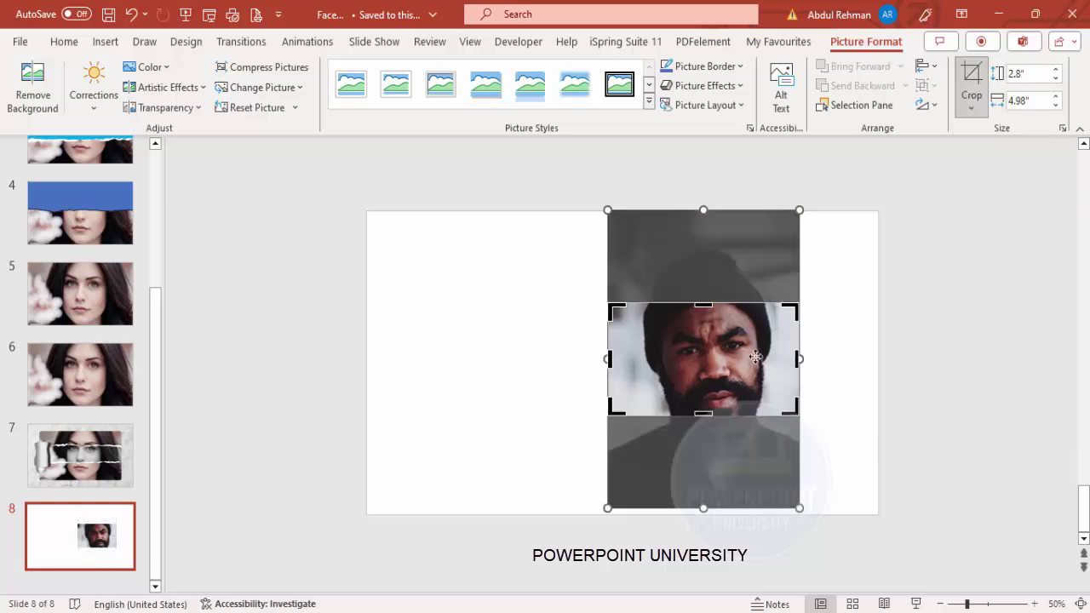
left_click_drag(746, 359, 745, 349)
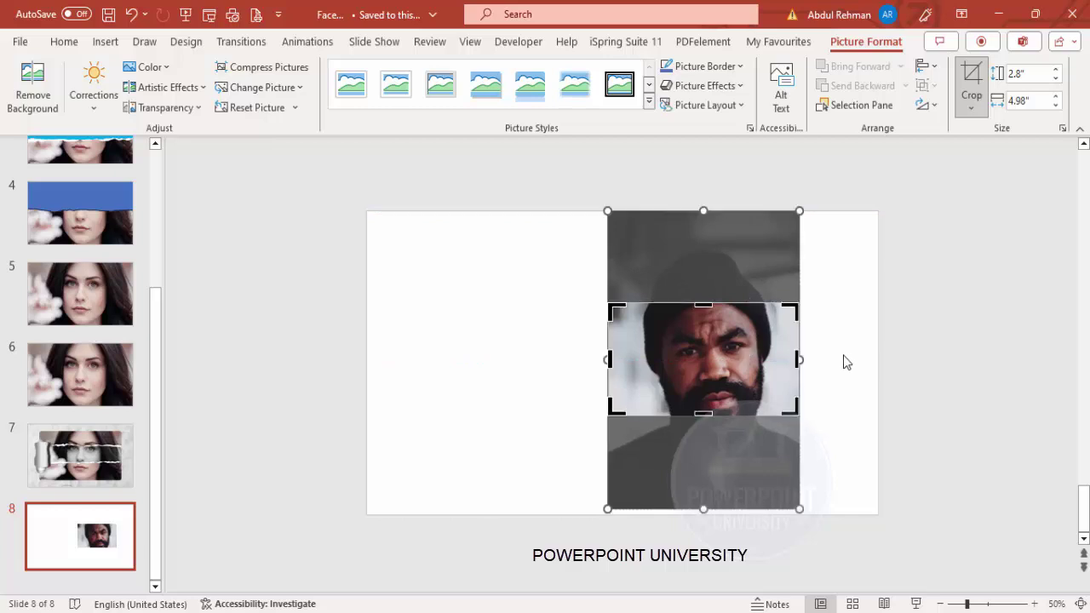
left_click(847, 363)
- Enlarge the cropped photo from the top-left corner to fill the slide, 13.33" by 7.5"
left_click_drag(698, 383, 459, 290)
left_click_drag(556, 322, 885, 460)
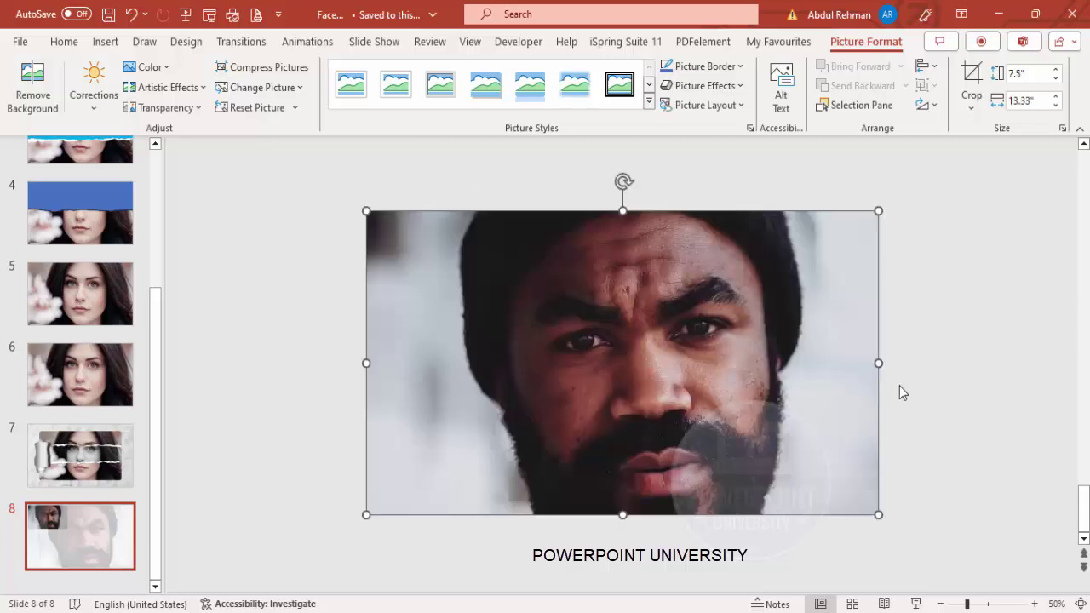
left_click(917, 378)
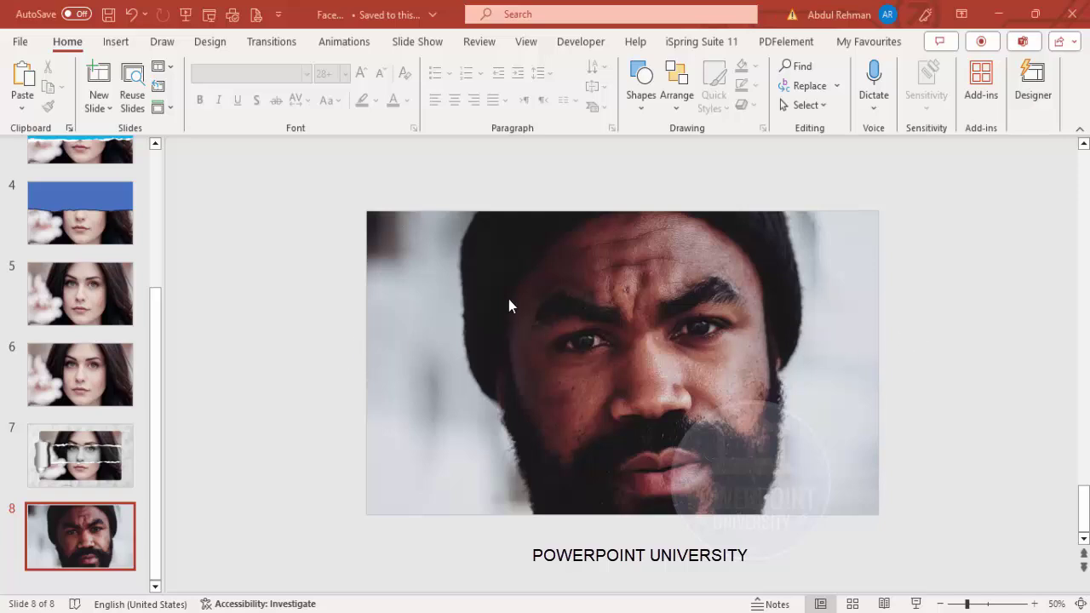
- Draw a closed jagged Scribble freeform band across the man's eyes, spanning the full photo width
left_click(116, 42)
left_click(327, 111)
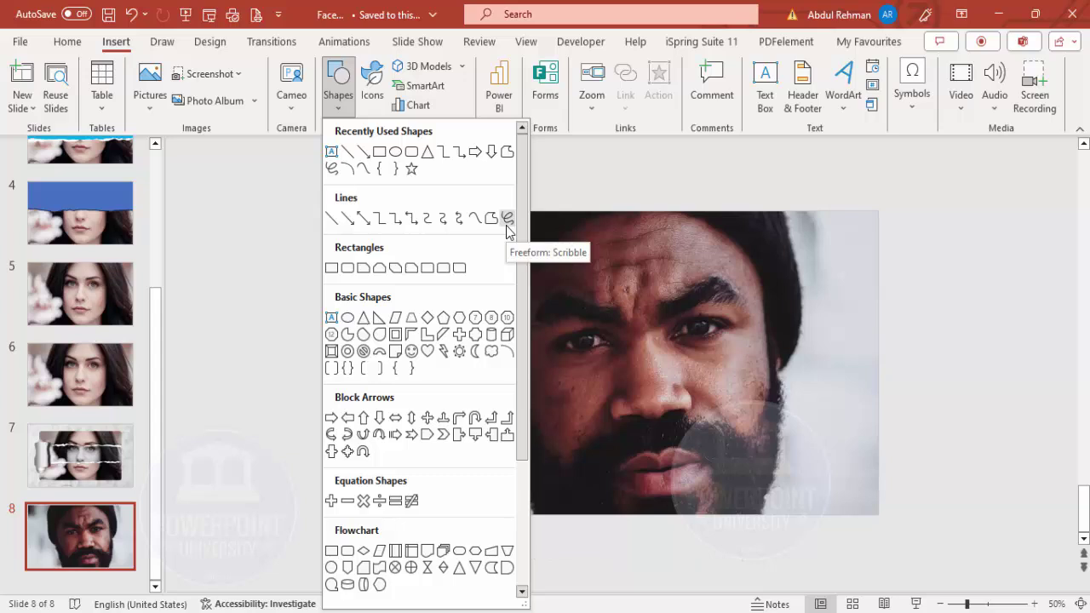
left_click(507, 221)
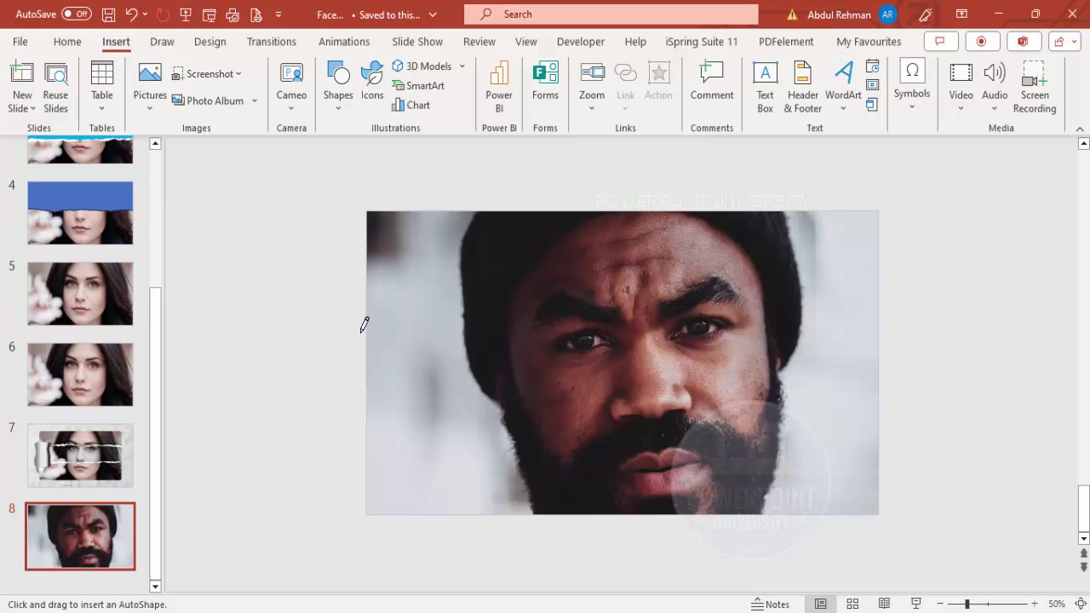
left_click_drag(361, 332, 471, 335)
left_click_drag(839, 316, 861, 316)
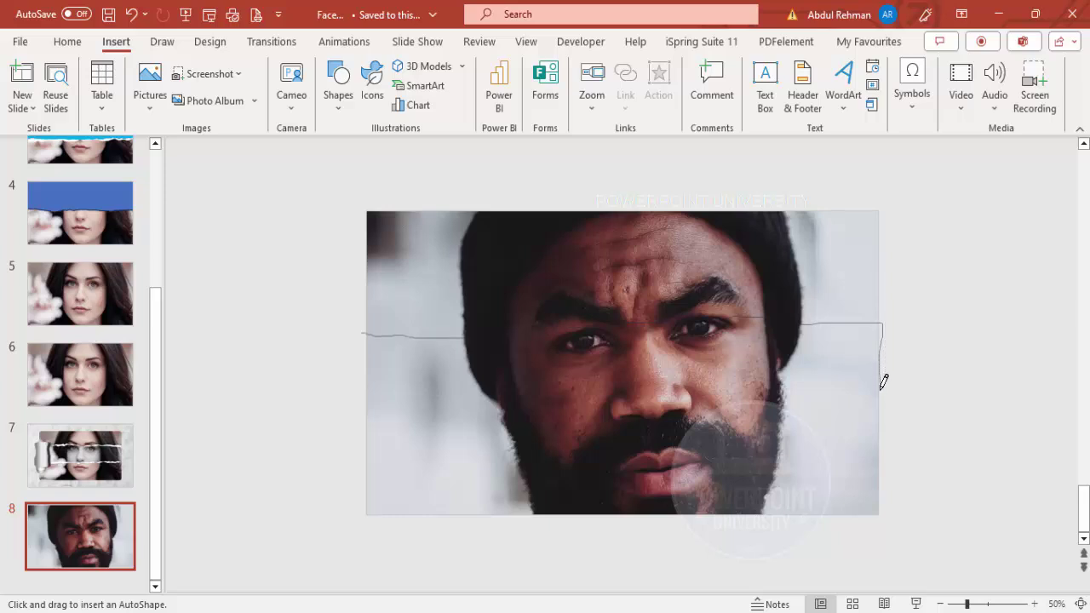
left_click_drag(883, 389, 645, 389)
left_click_drag(509, 407, 369, 409)
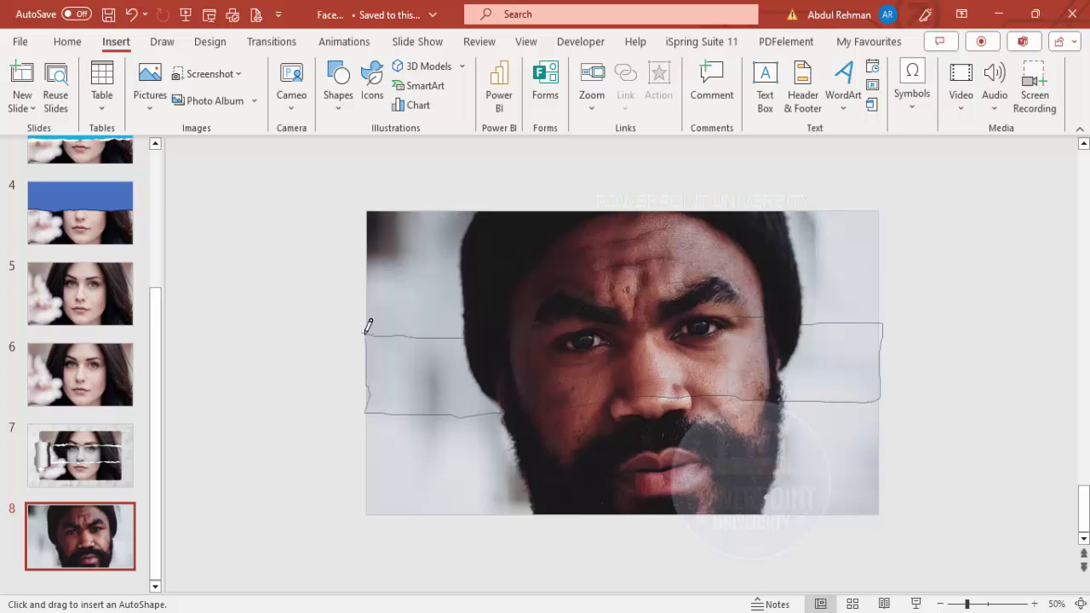
left_click_drag(364, 324, 364, 324)
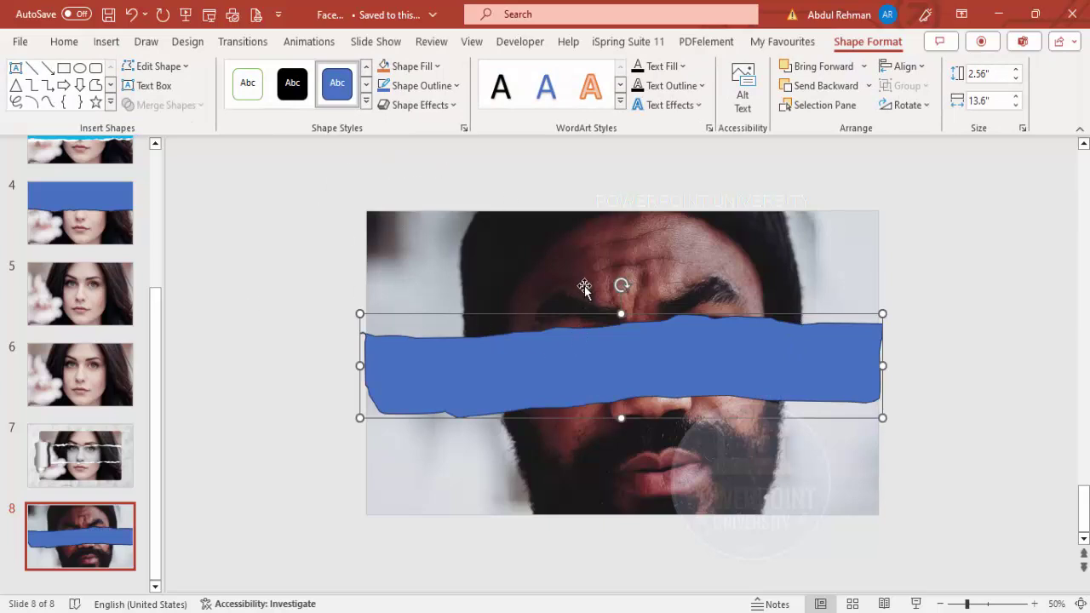
- Give the band No Outline and open the Format Shape pane with Fill expanded
left_click(446, 88)
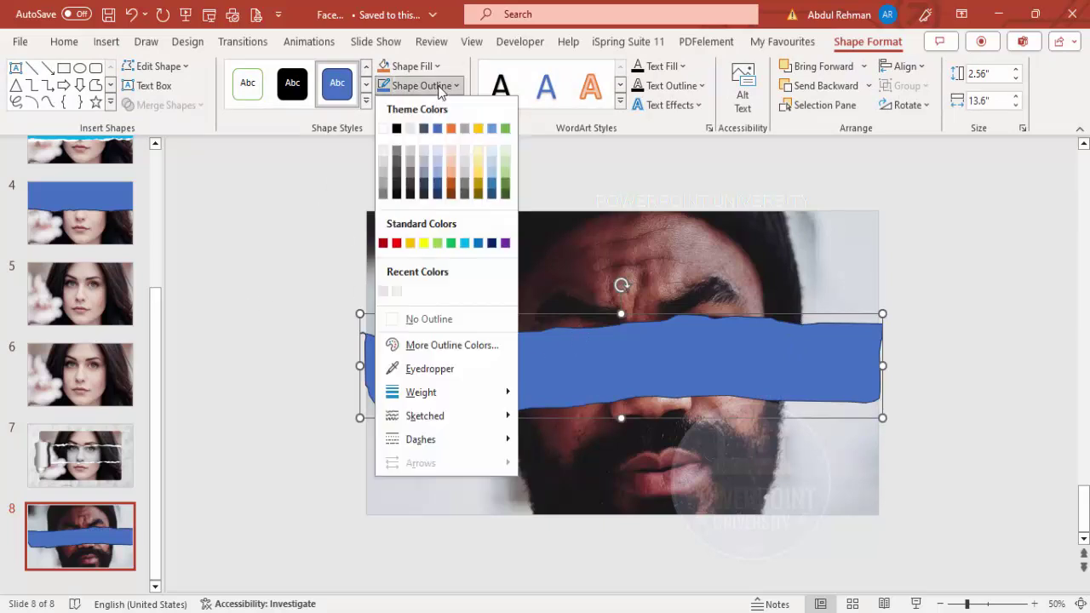
left_click(442, 319)
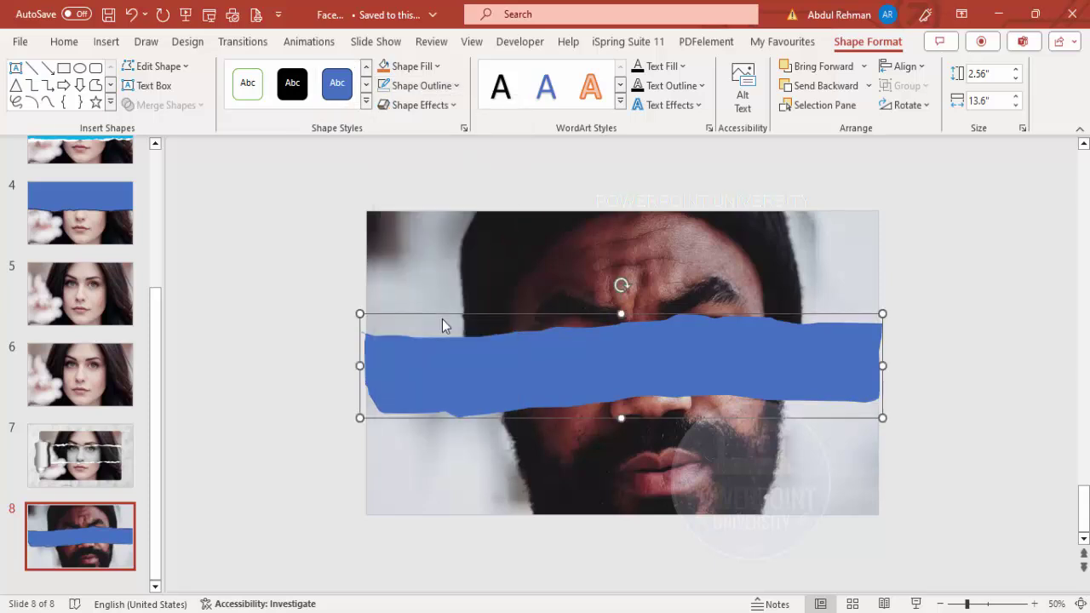
right_click(559, 370)
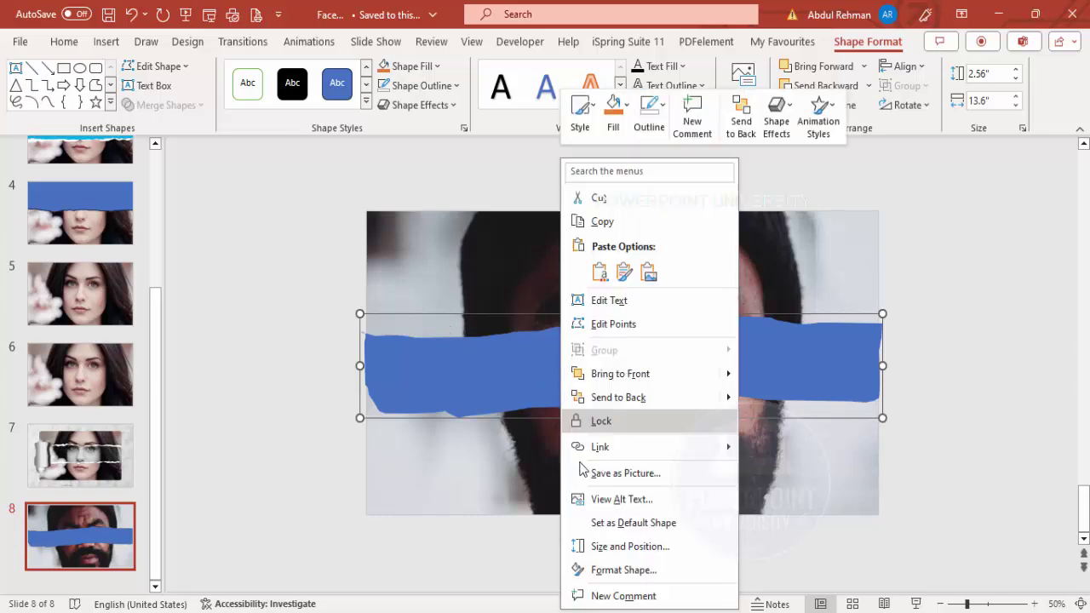
left_click(652, 567)
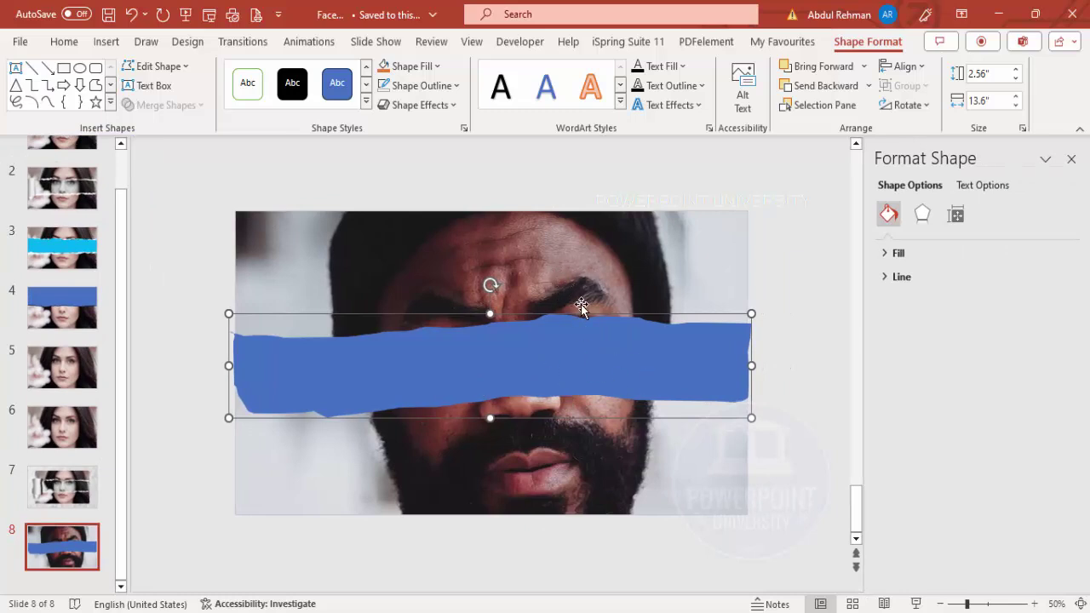
left_click(886, 253)
left_click(653, 246)
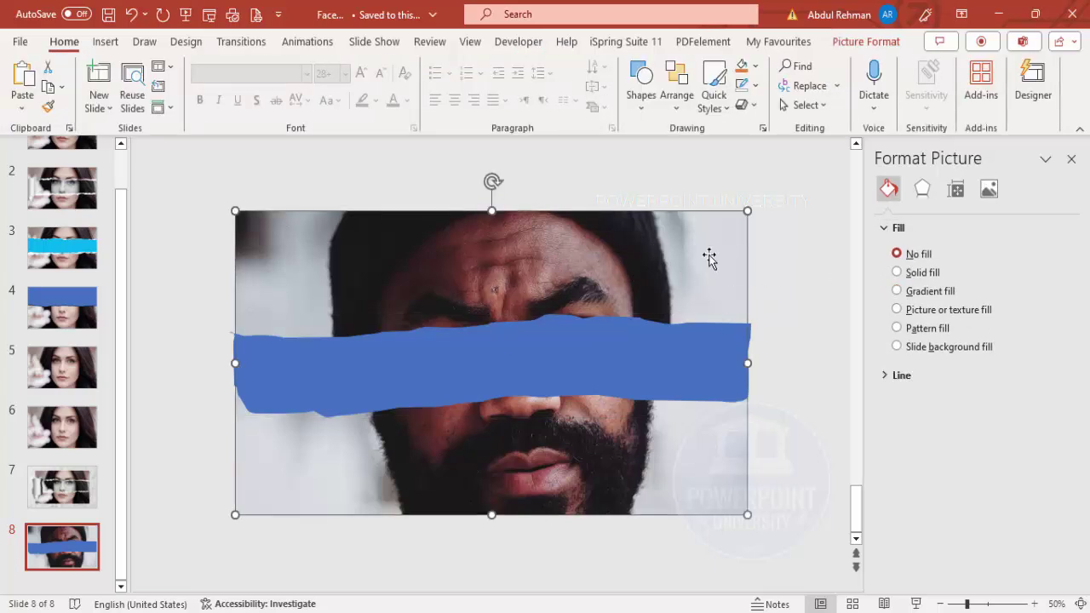
- Fill the torn band with the copied face image via Picture or texture fill from Clipboard
left_click(676, 348)
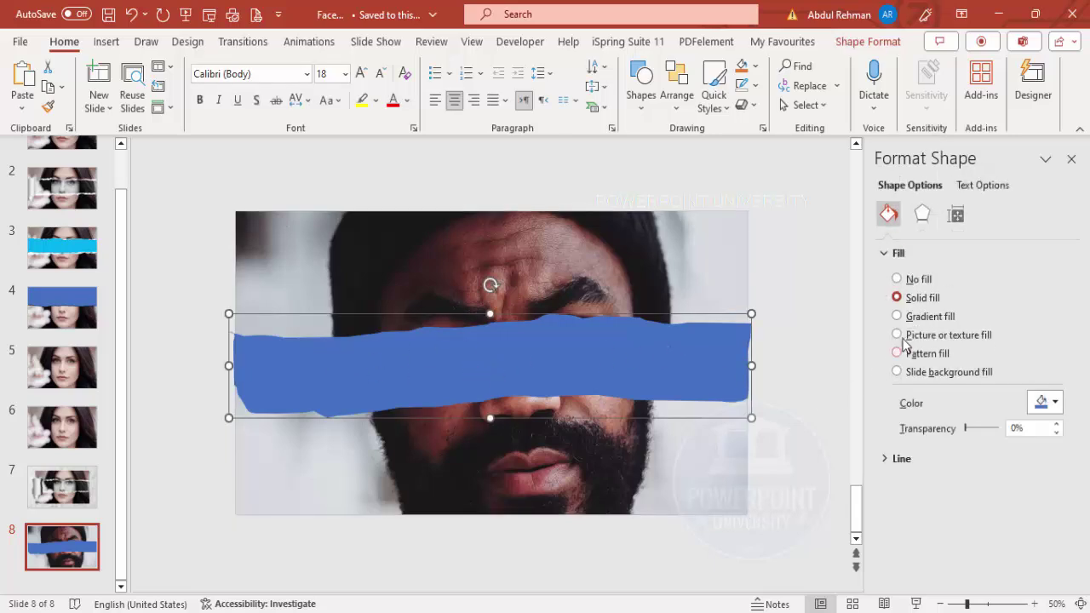
left_click(960, 337)
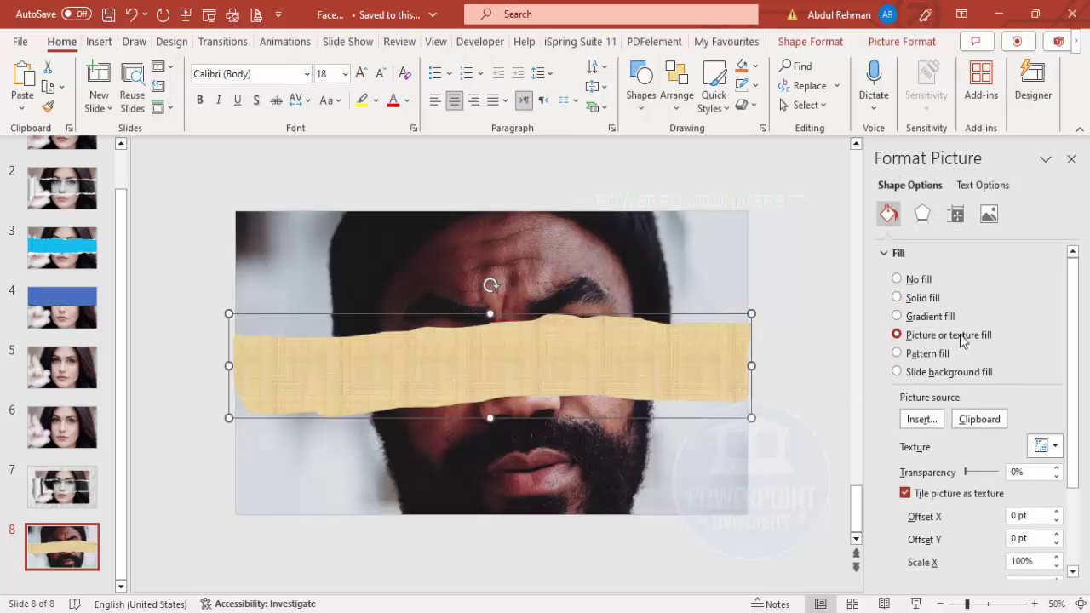
left_click(987, 424)
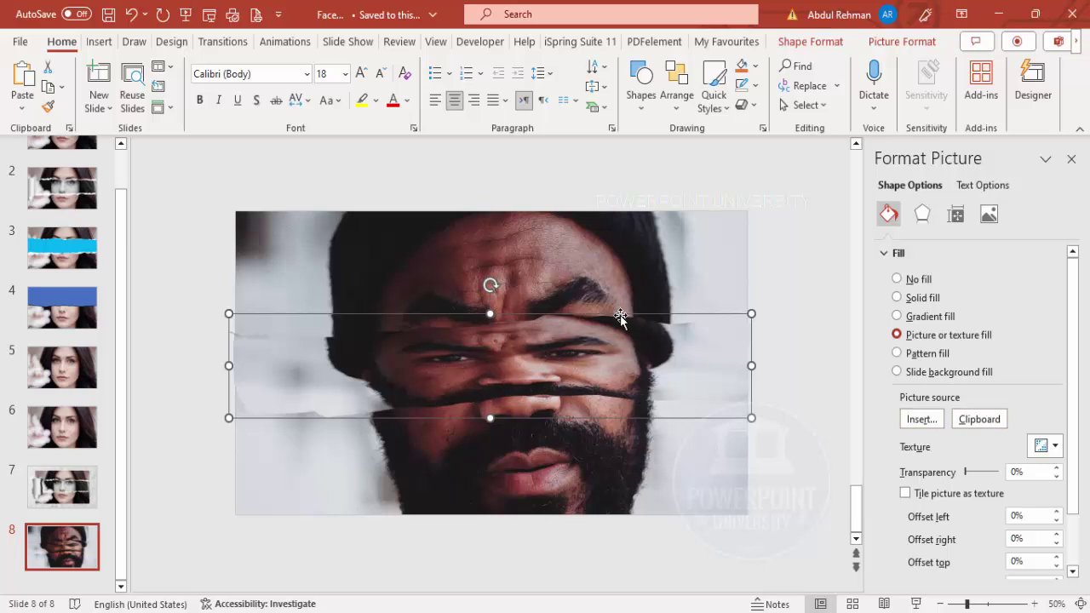
scroll(1084, 463, "down", 3)
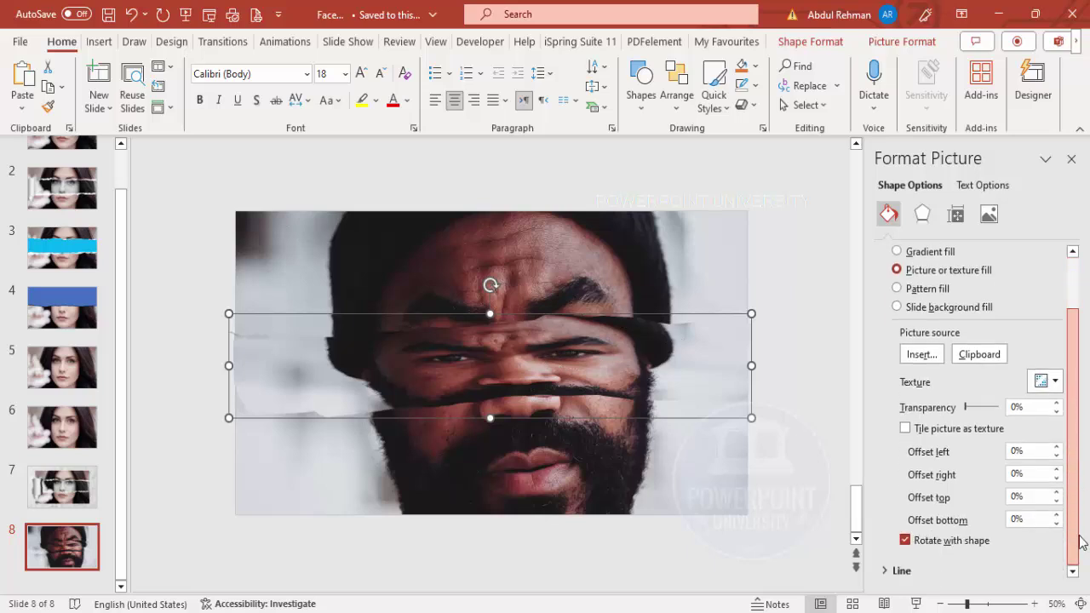
- Turn off Rotate with shape and set the fill offsets to top -99% and bottom -91%
left_click(904, 541)
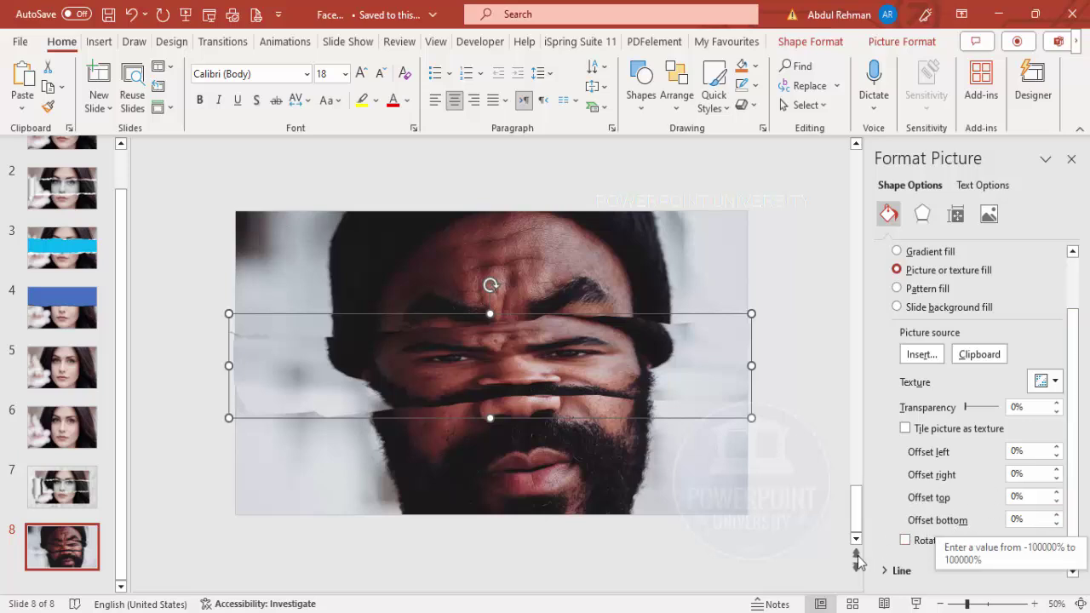
left_click(1057, 529)
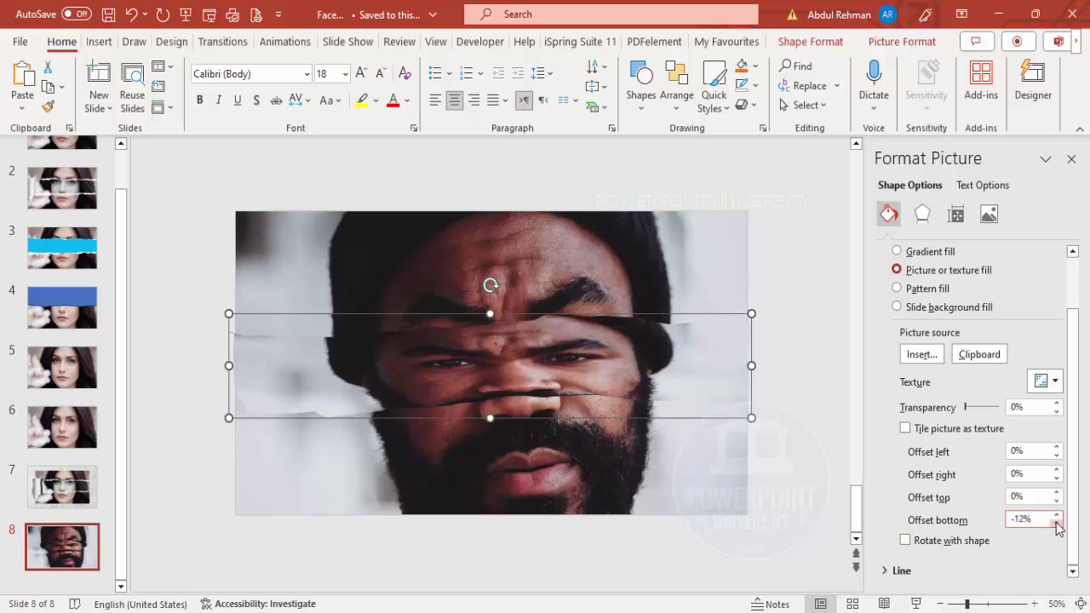
left_click(1057, 529)
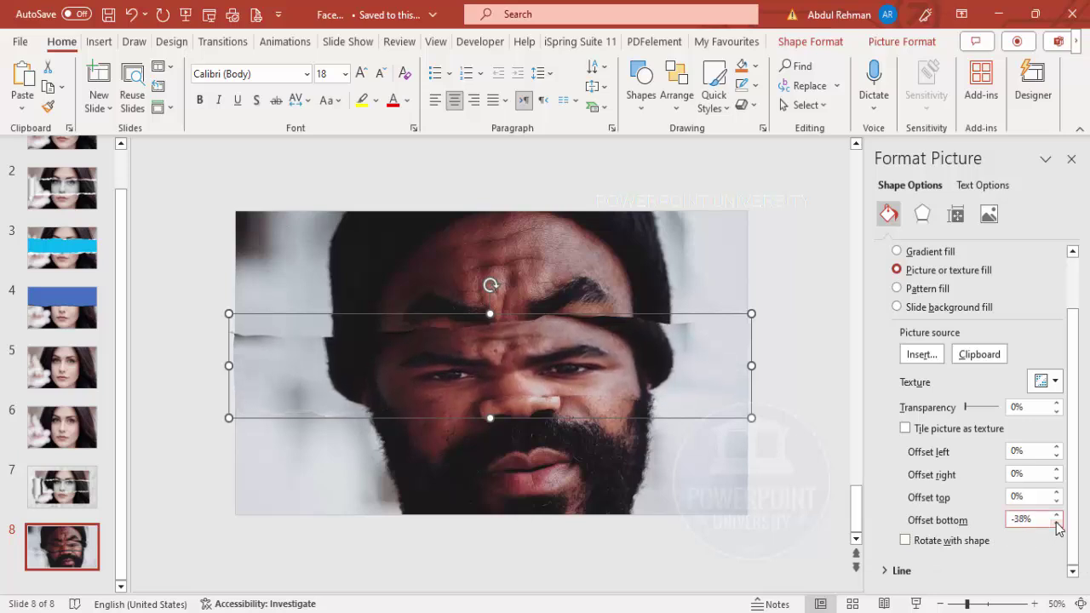
left_click(1056, 502)
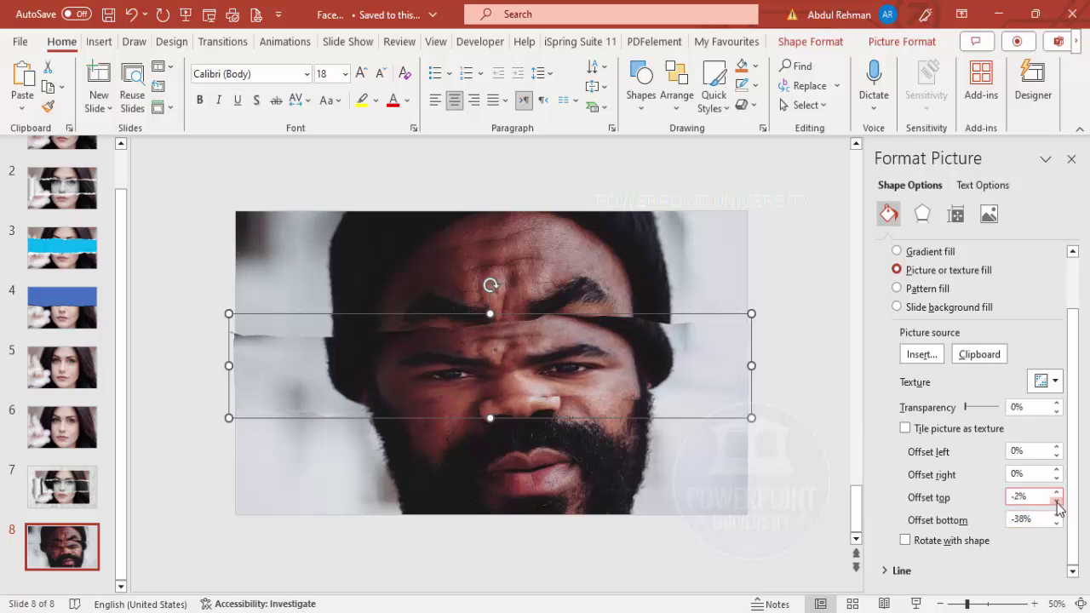
left_click(1056, 501)
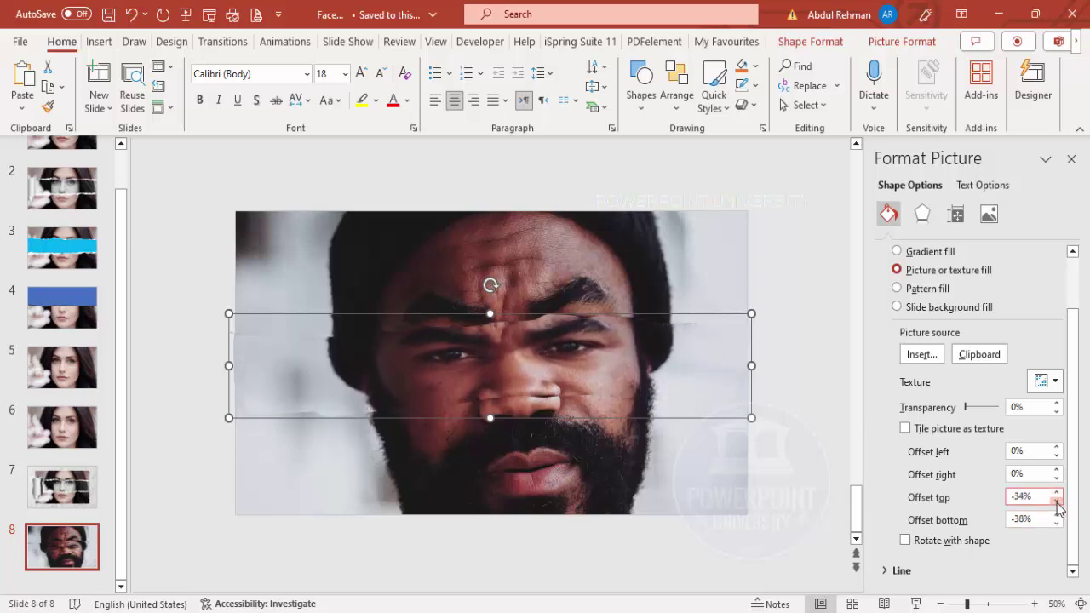
left_click(1056, 502)
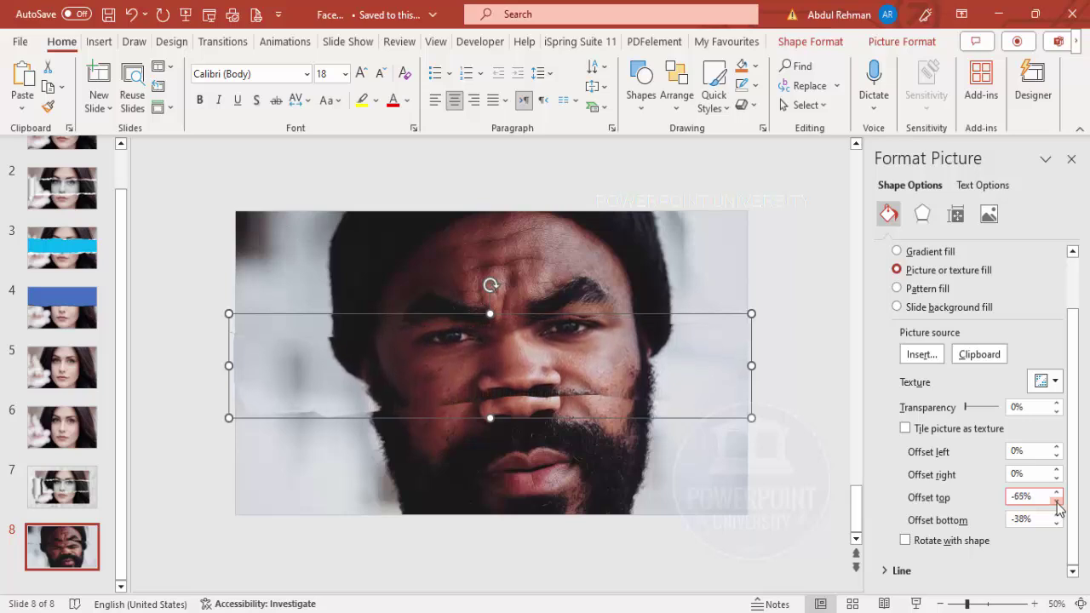
left_click(1057, 502)
left_click(1056, 524)
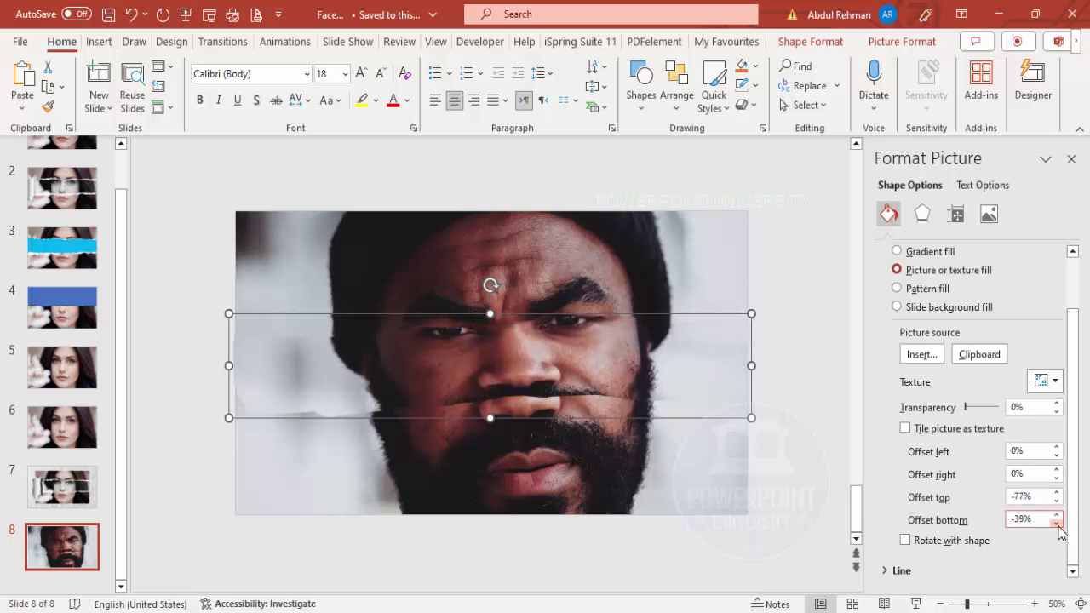
left_click(1056, 524)
left_click(1056, 524)
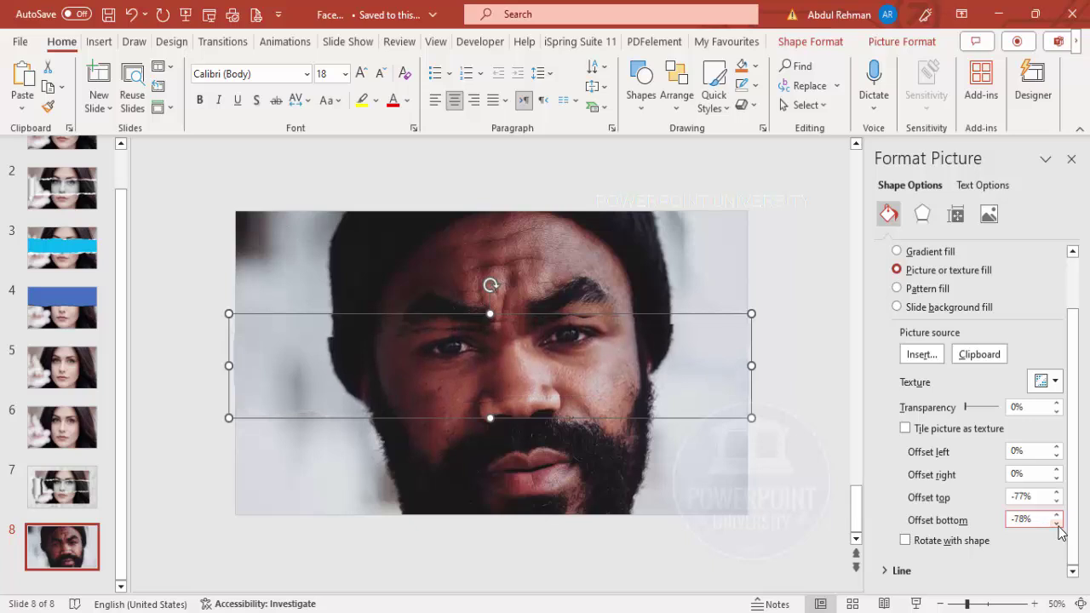
left_click(1057, 501)
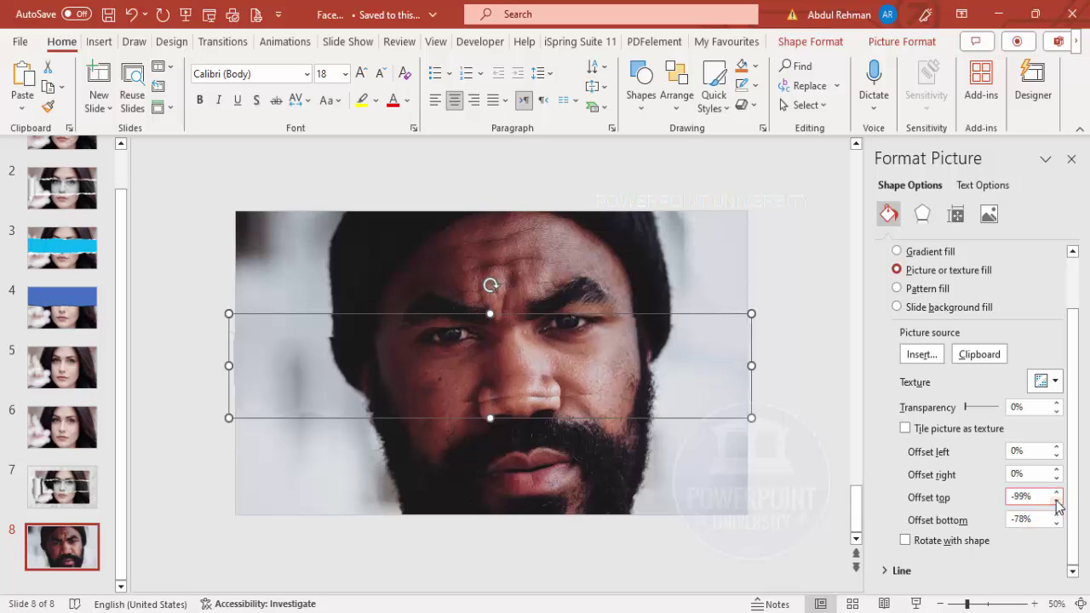
left_click(1056, 522)
left_click(1056, 523)
left_click(1056, 523)
left_click(1056, 522)
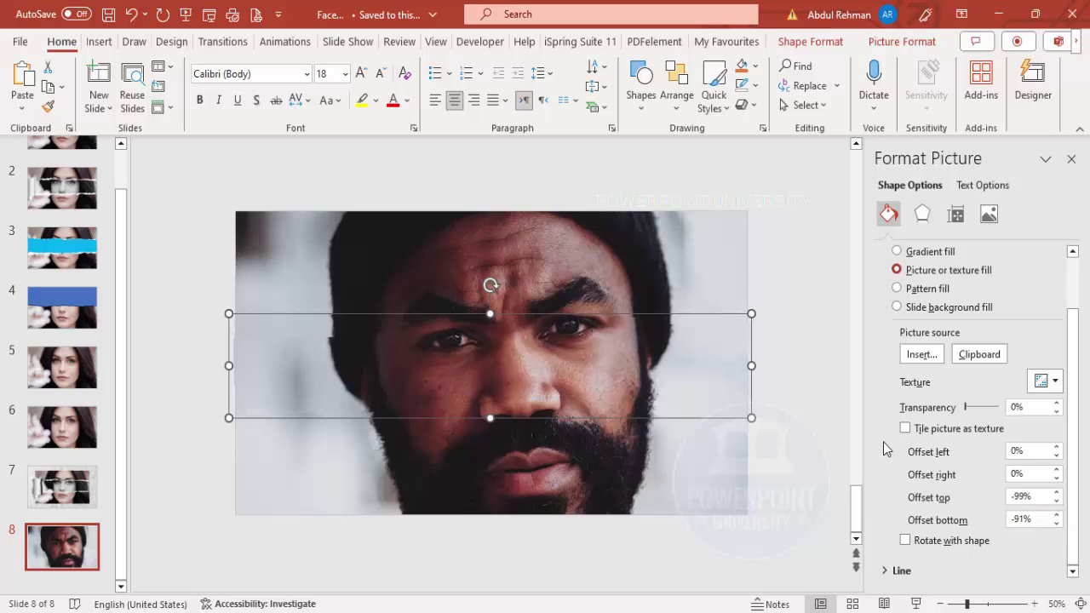
- Check the strip's alignment, undoing an accidental move of it down over the beard
left_click(800, 380)
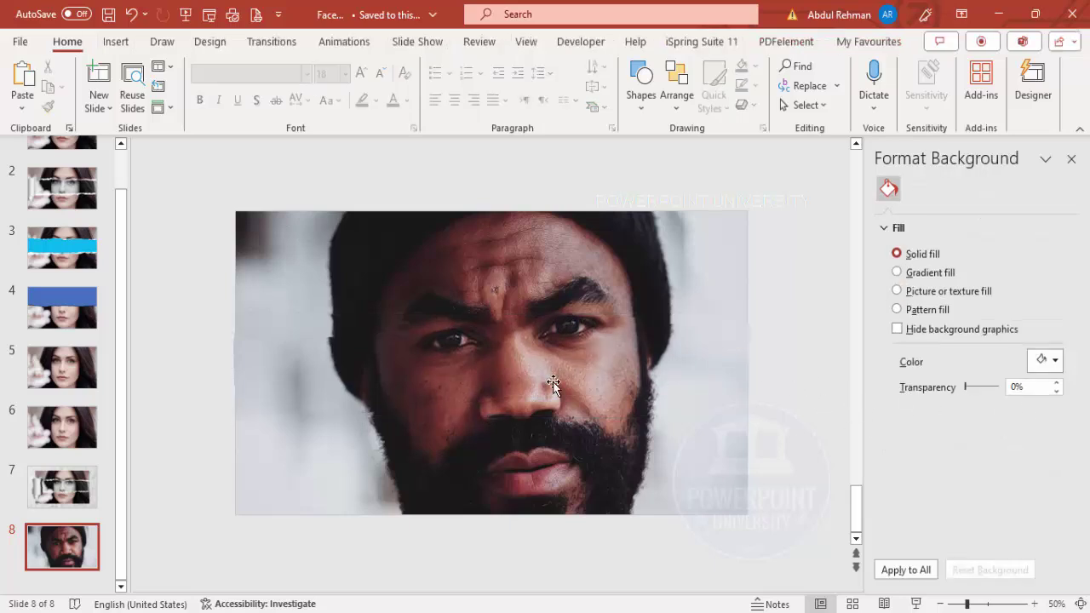
left_click(517, 367)
left_click_drag(517, 367, 605, 464)
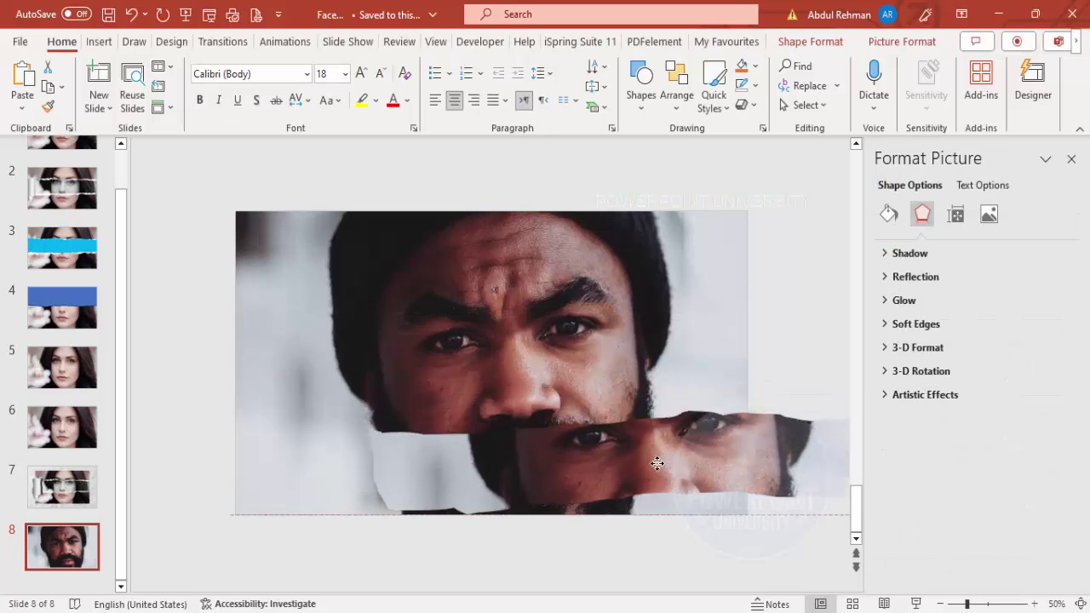
key("ctrl+z")
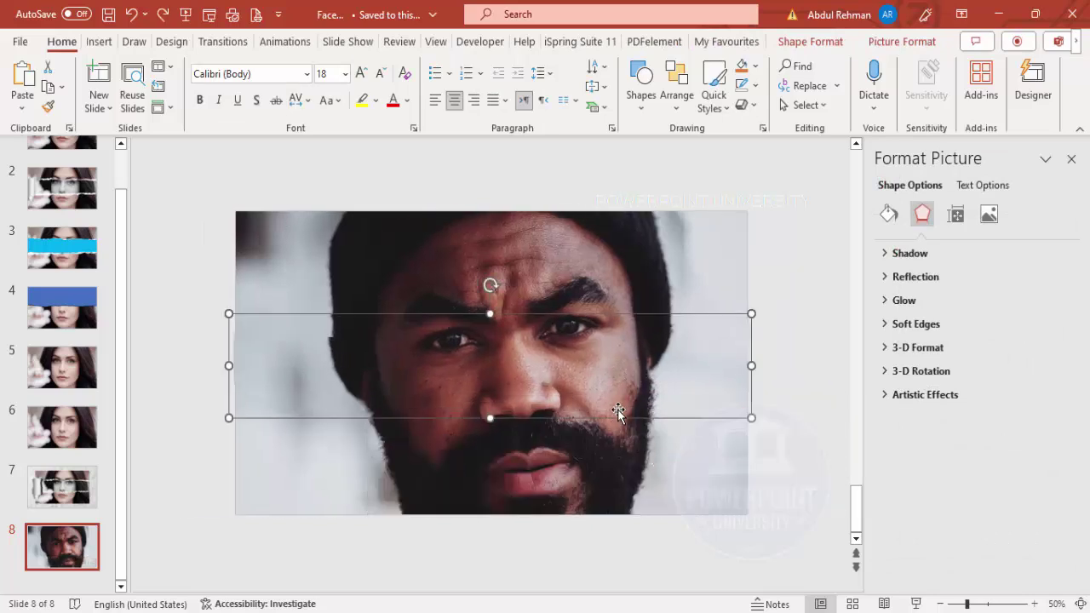
- Apply the centre Outer shadow preset to the eye strip (60% transparency, 102% size, 5 pt blur)
left_click(935, 252)
left_click(1045, 278)
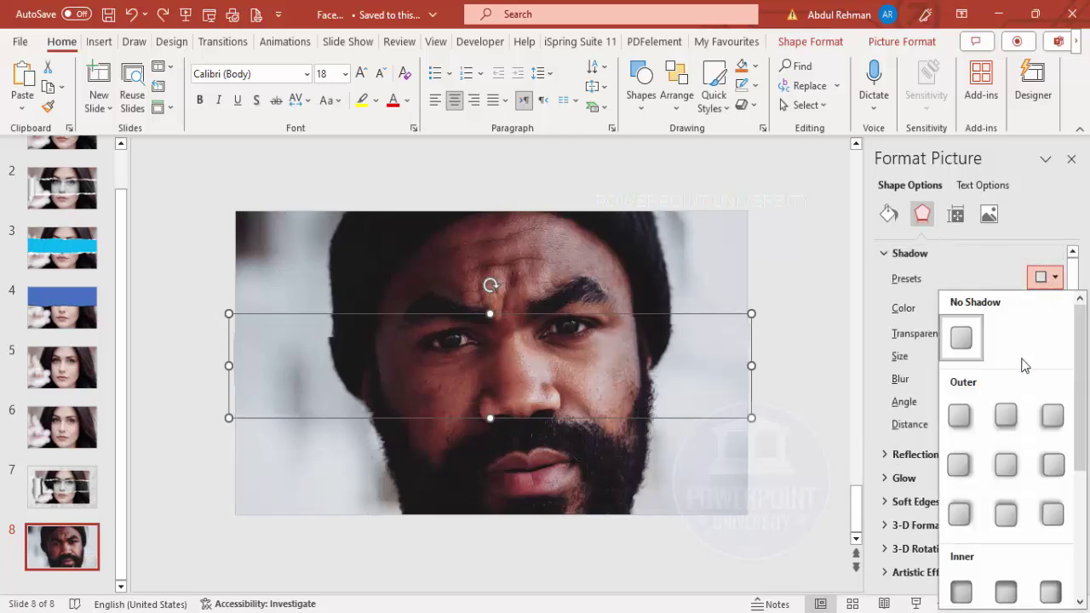
left_click(1007, 484)
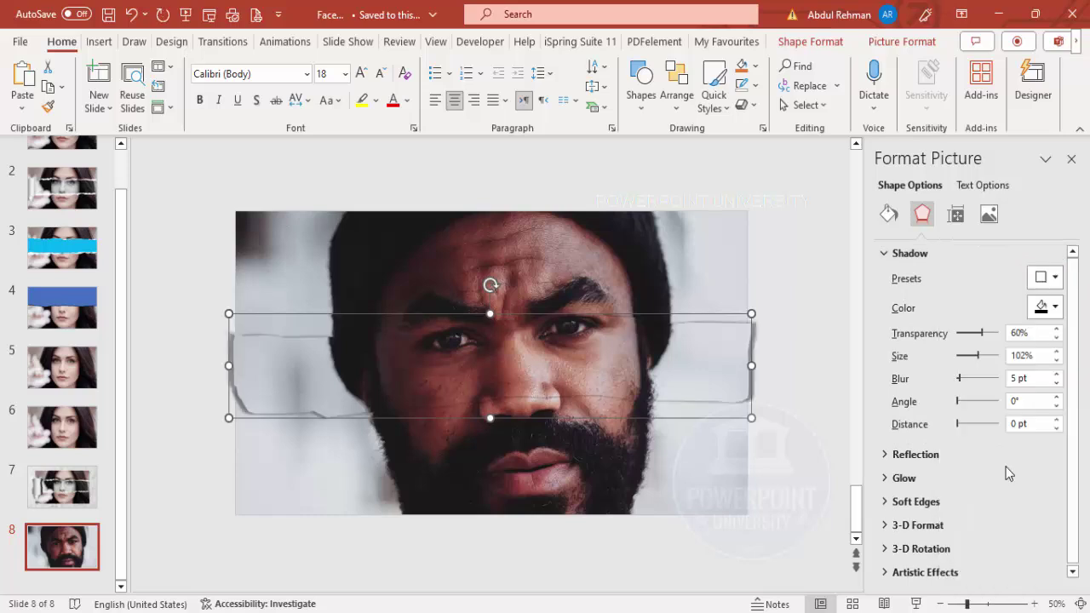
left_click(829, 376)
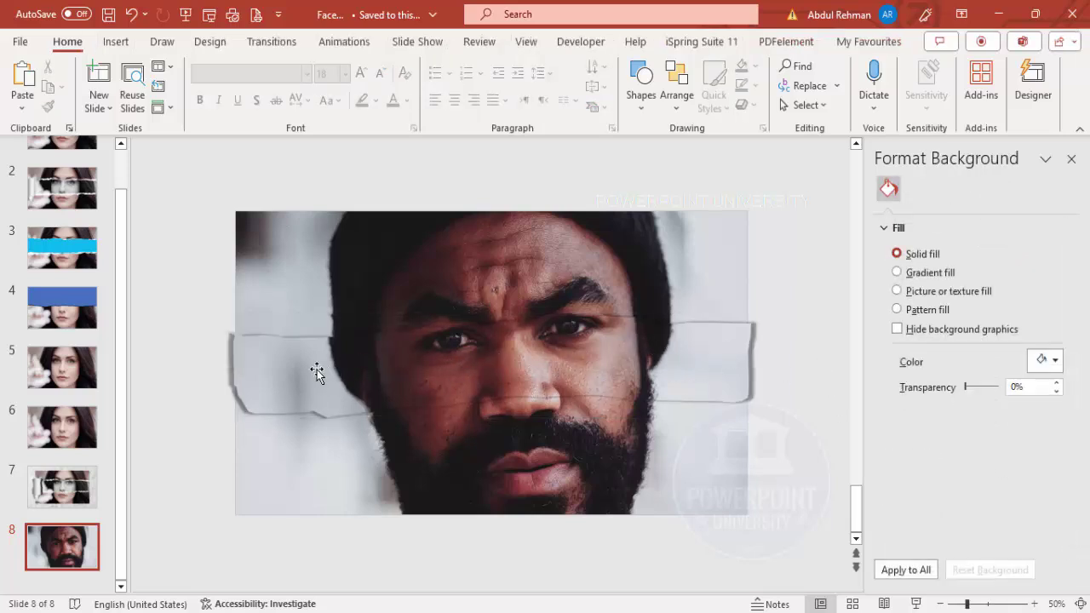
left_click(530, 358)
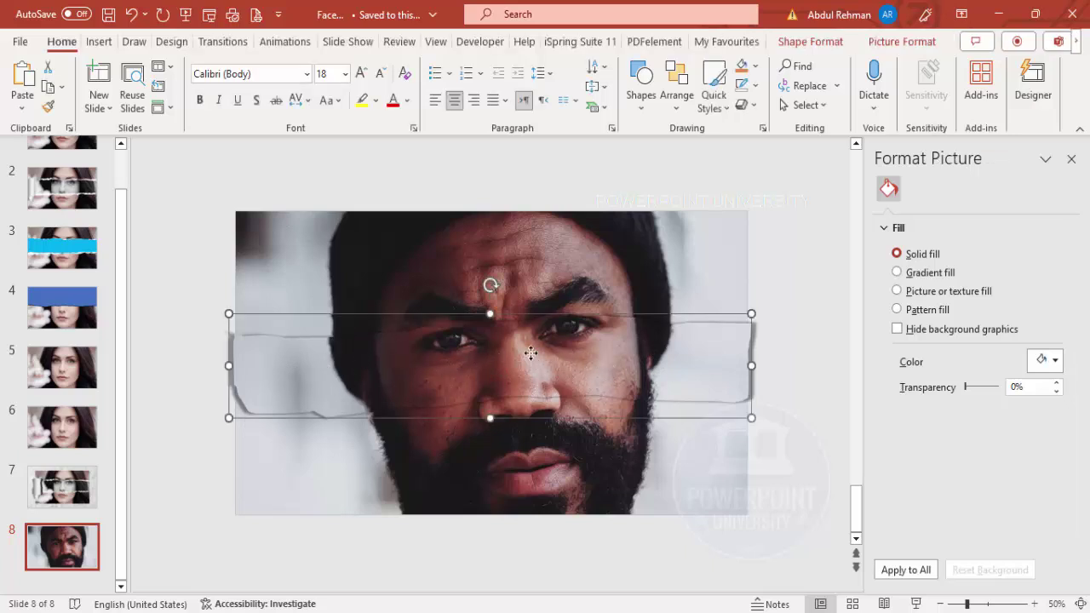
- Recolor the eye strip's image to Grayscale
left_click(885, 44)
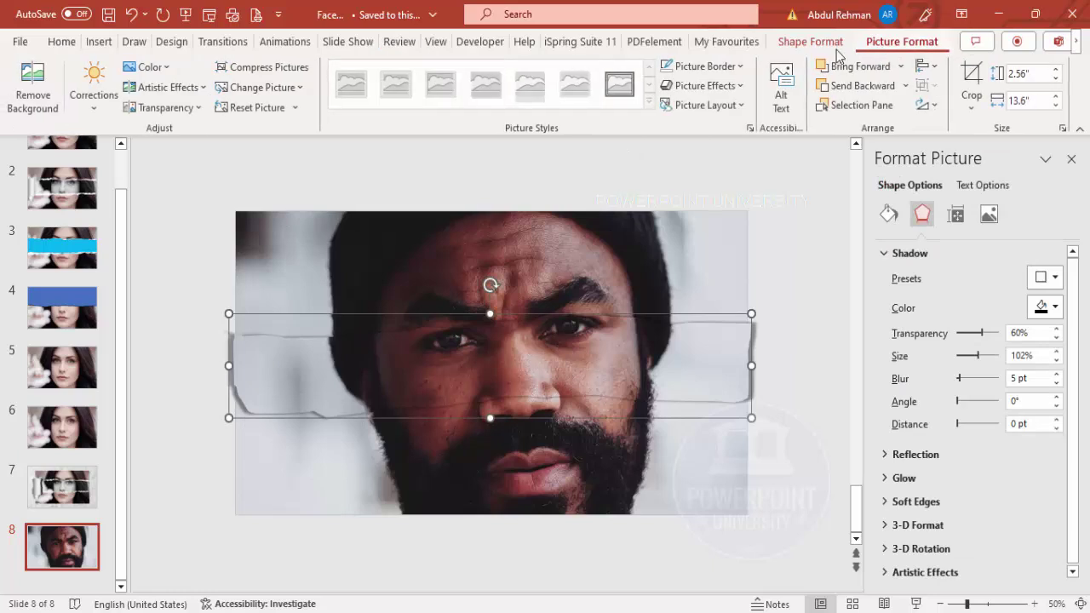
left_click(168, 73)
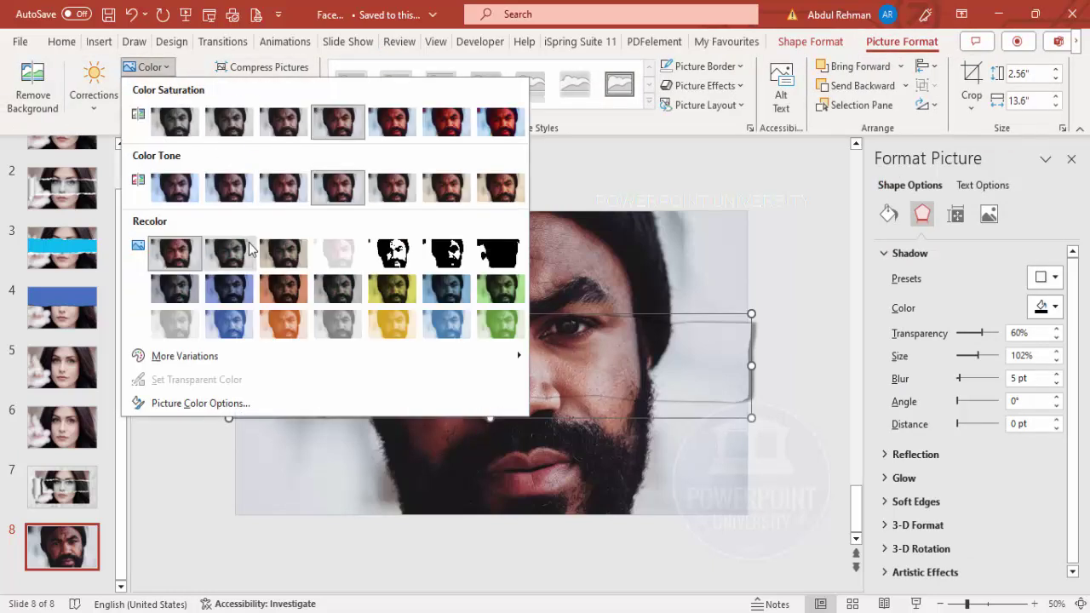
left_click(240, 256)
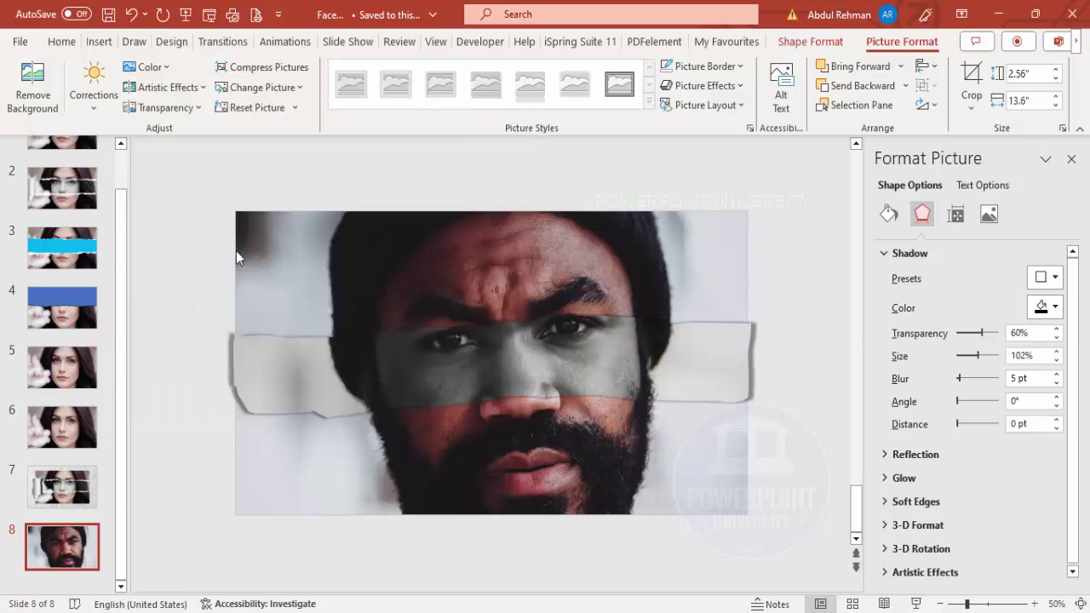
left_click(808, 367)
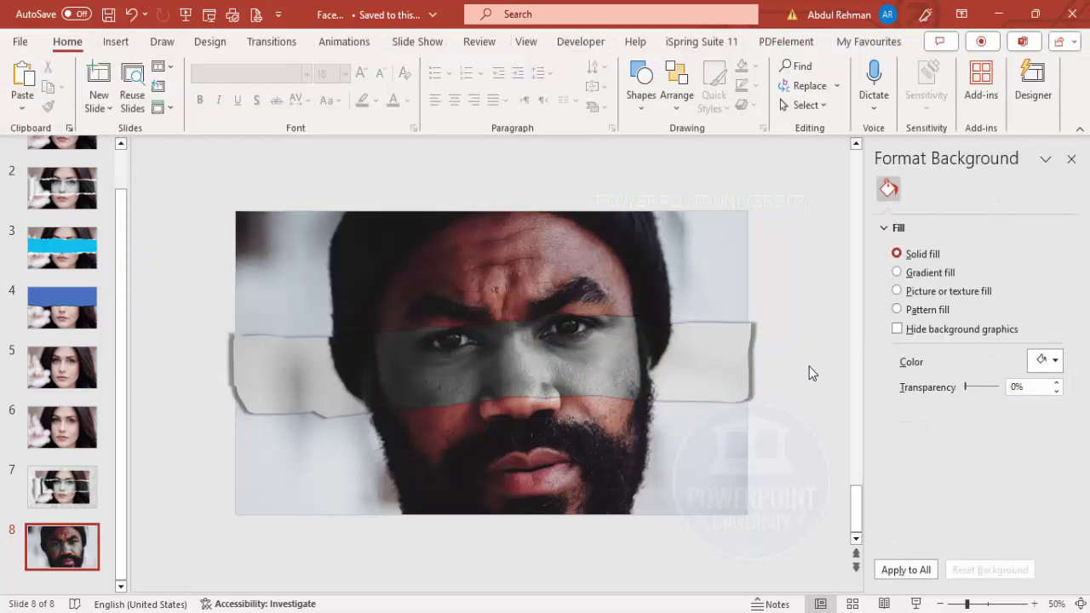
- Trace a jagged Scribble freeform along the grey strip's top edge across the eyes
left_click(118, 43)
left_click(339, 109)
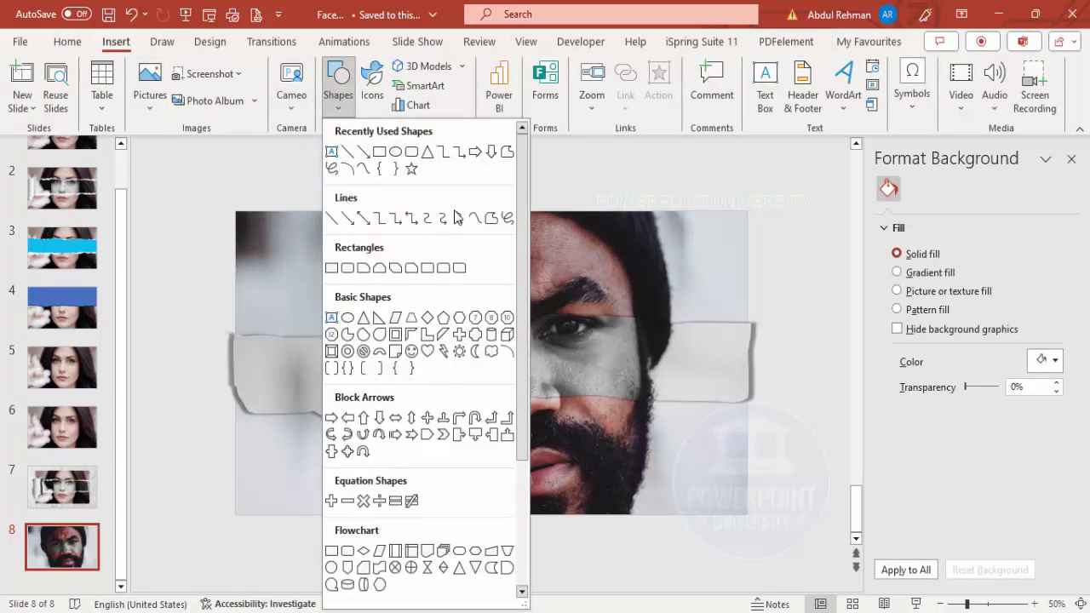
left_click(508, 219)
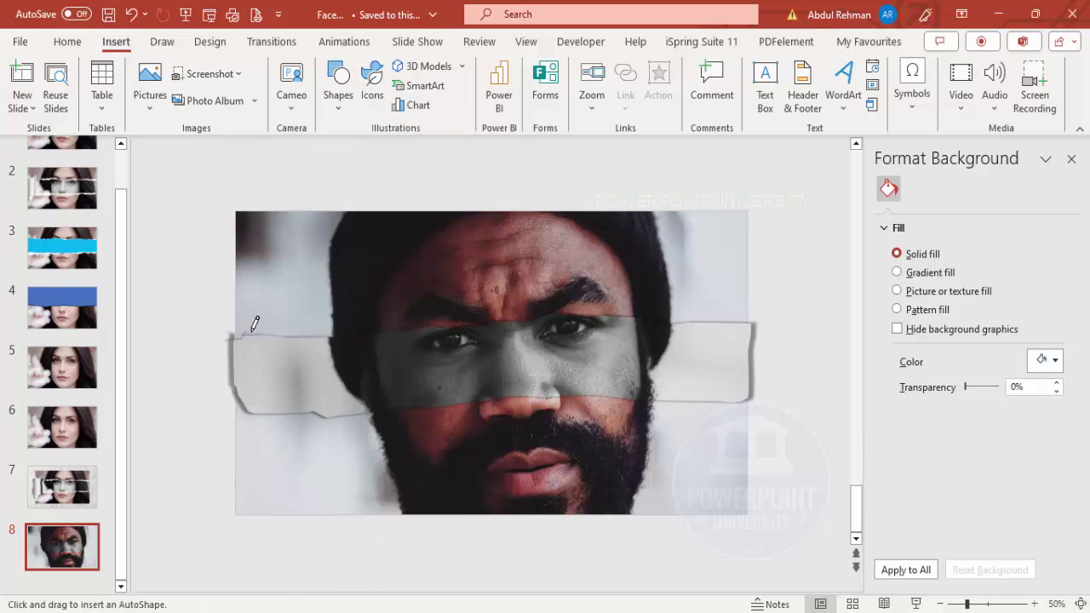
left_click_drag(301, 332, 320, 334)
mouse_move(681, 308)
left_mouse_down()
mouse_move(754, 310)
mouse_move(751, 333)
mouse_move(441, 344)
mouse_move(252, 343)
mouse_move(226, 333)
left_mouse_up()
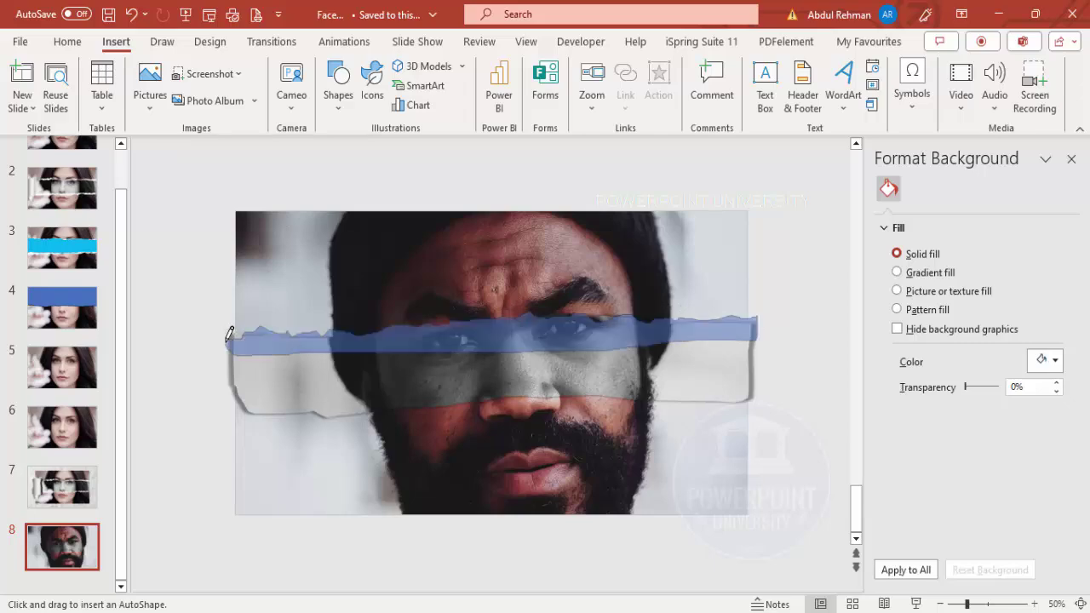
- Make the ragged shape white with no outline, send it backward, and nudge it up
left_click(445, 86)
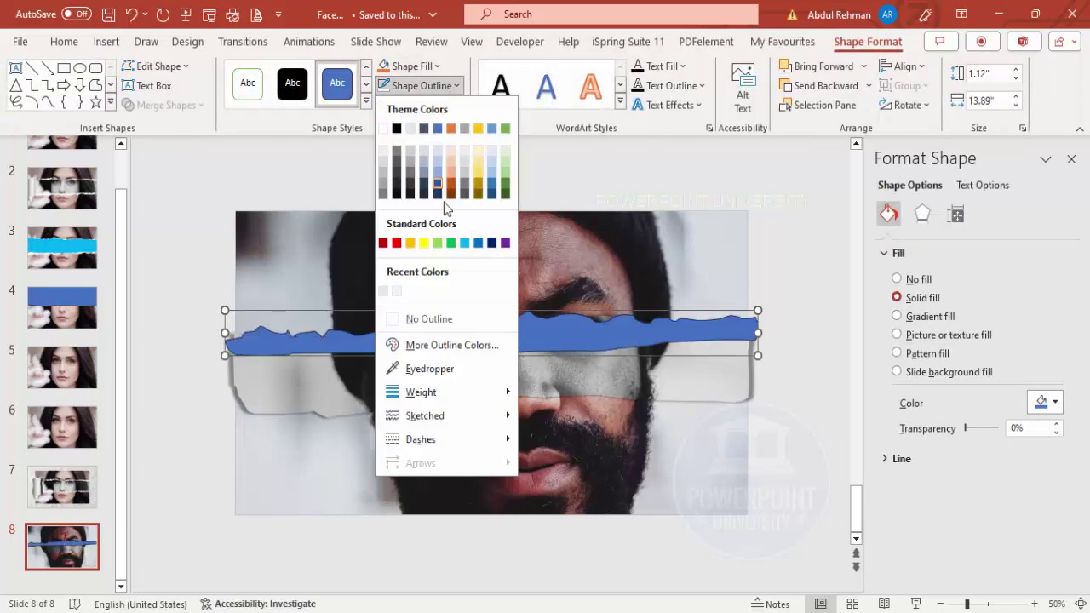
left_click(420, 318)
left_click(428, 69)
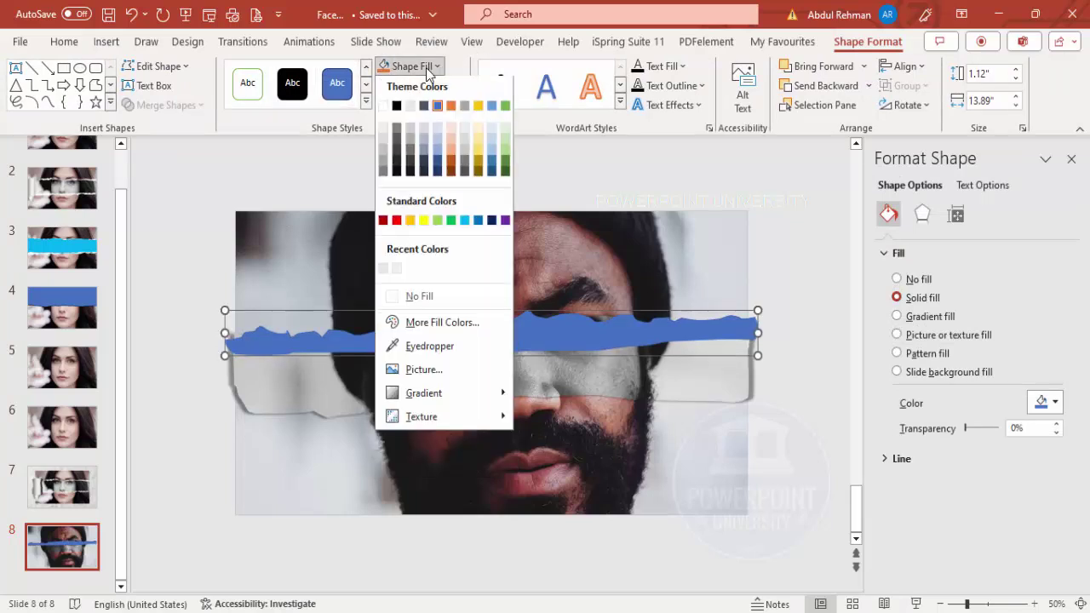
left_click(383, 109)
left_click(838, 89)
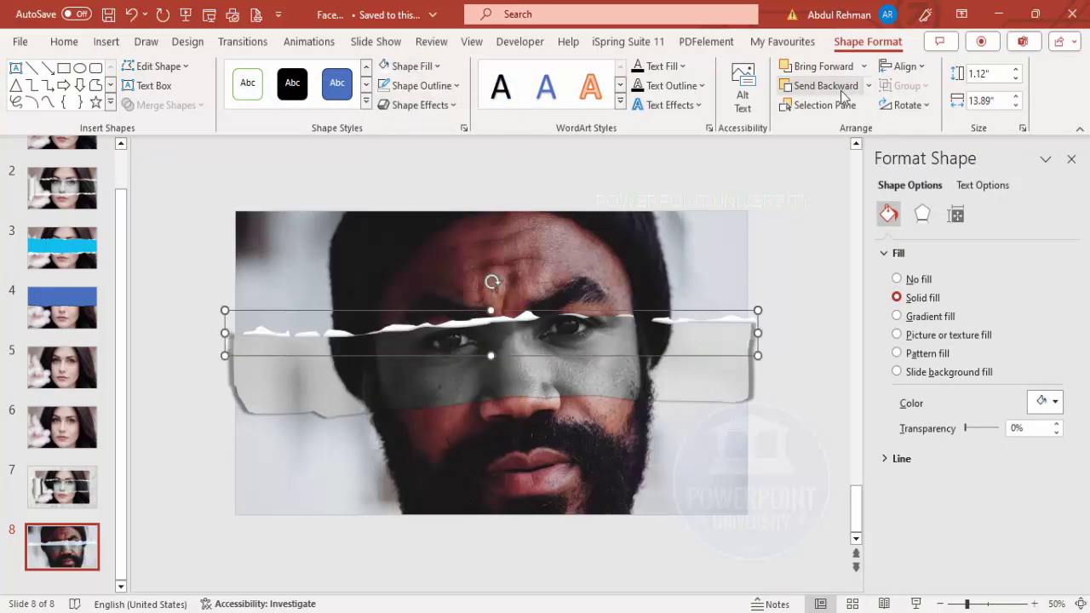
key("Up")
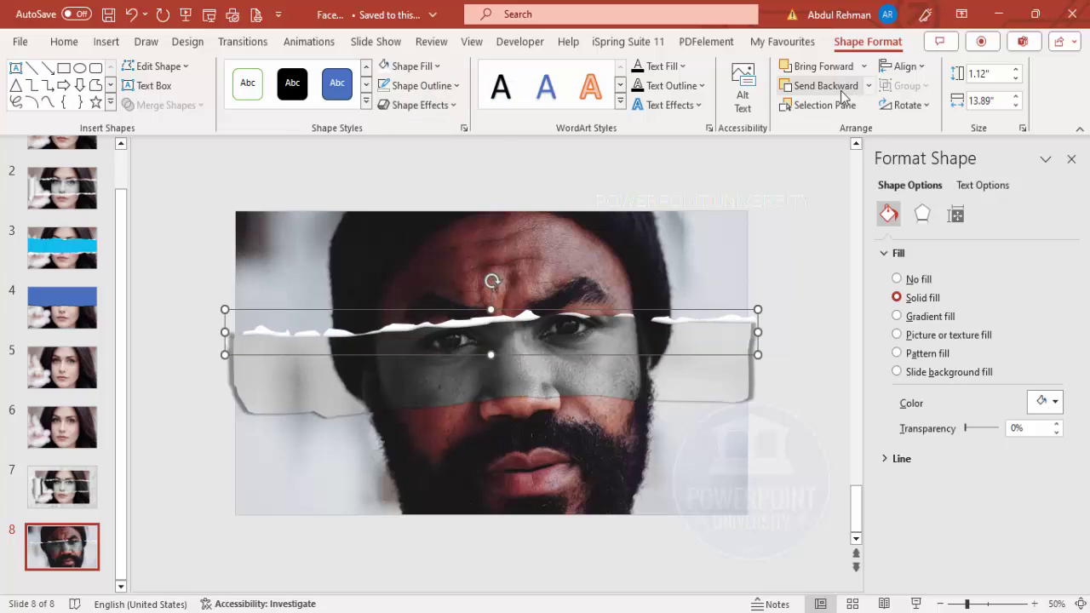
- Duplicate the white torn edge, flip the copy vertically, and place it behind along the strip's bottom
key("ctrl+d")
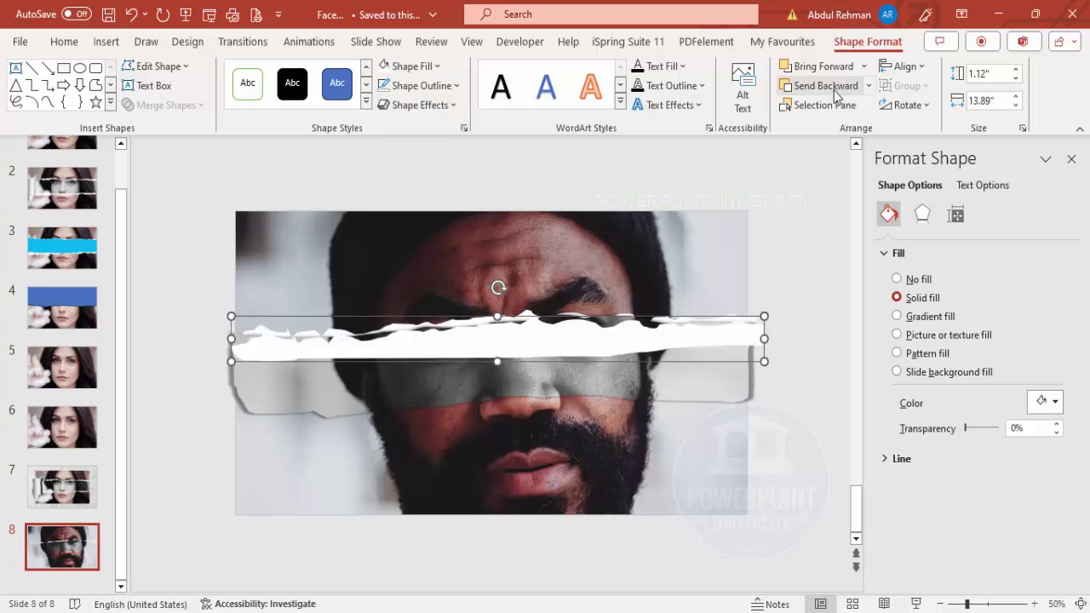
left_click(926, 106)
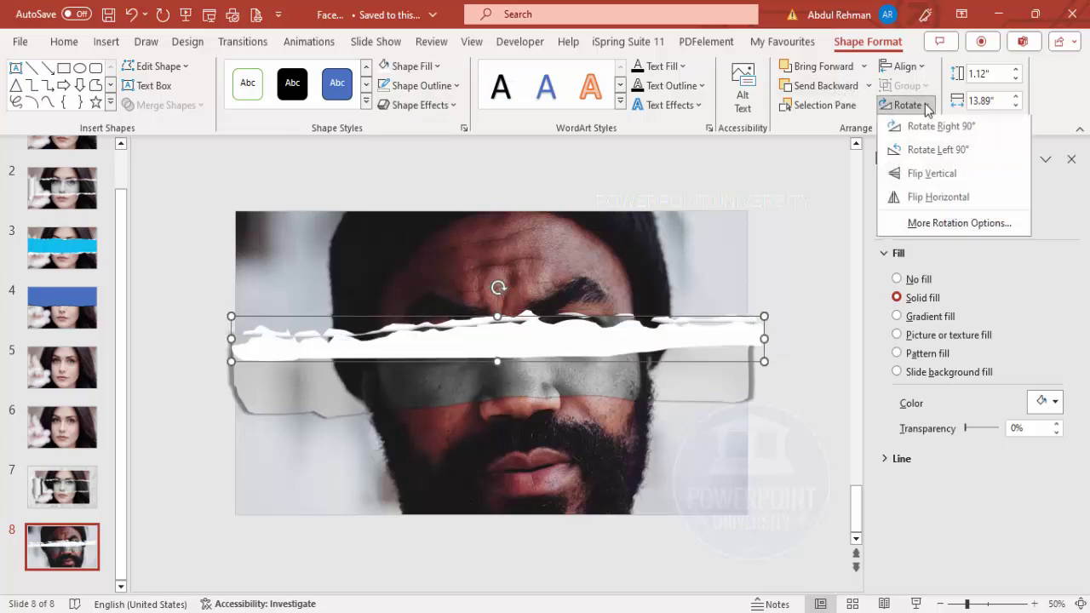
left_click(937, 174)
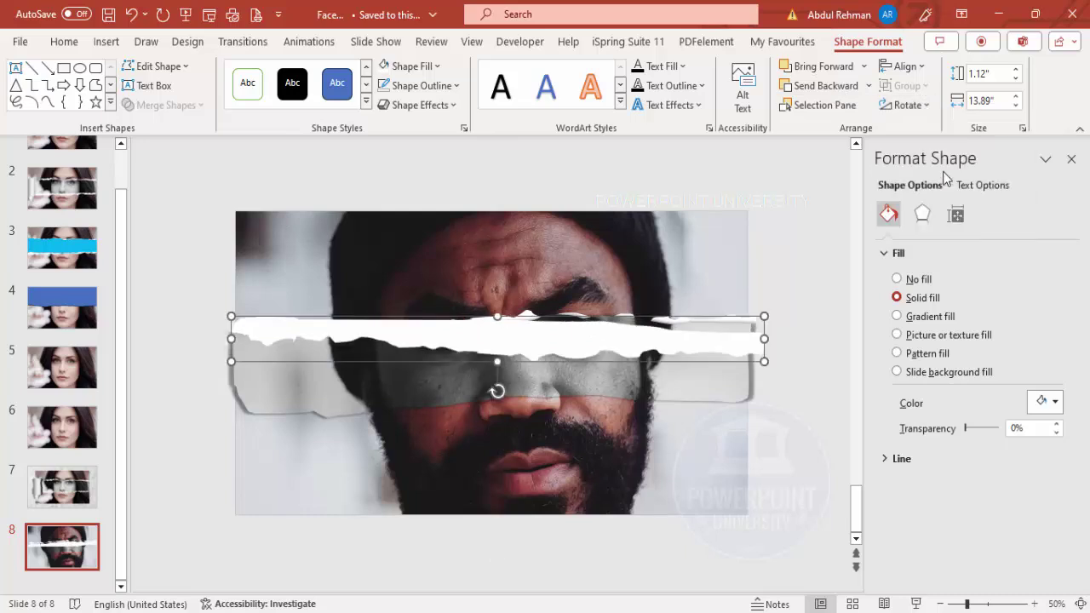
left_click_drag(556, 360, 538, 417)
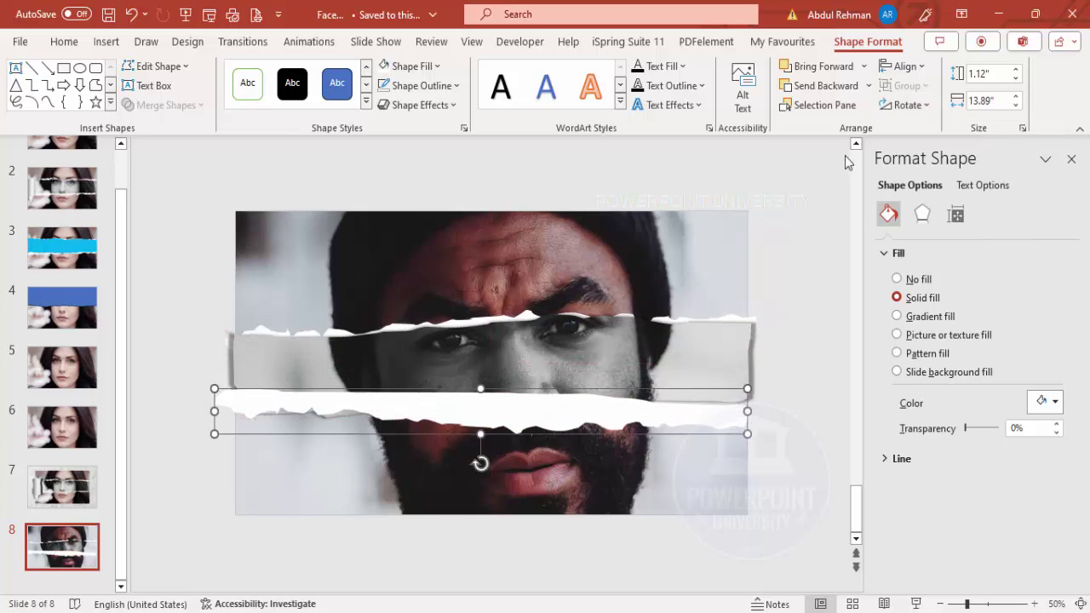
left_click(819, 86)
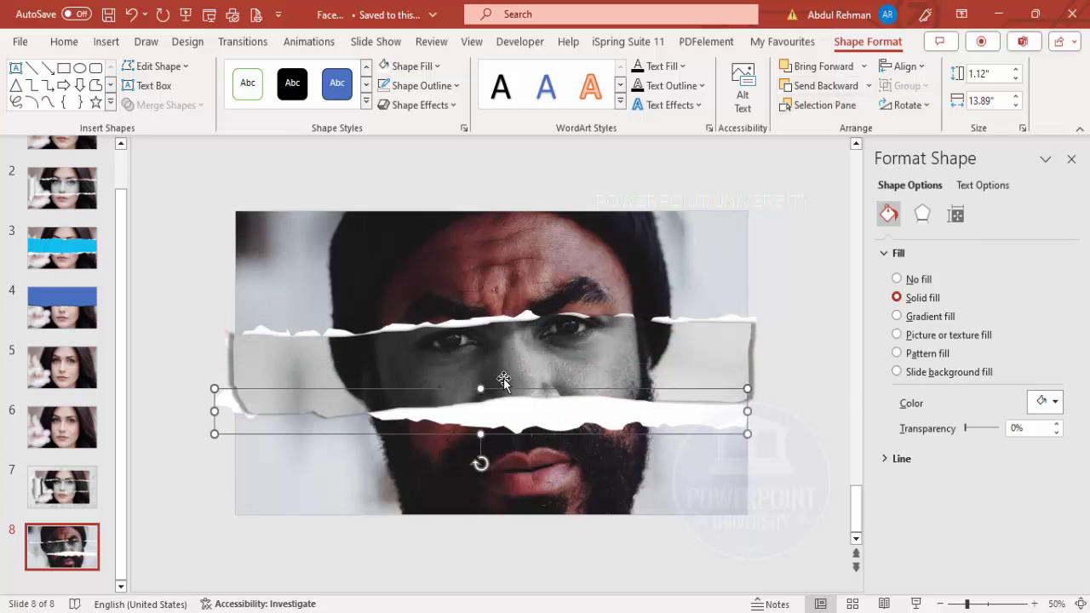
left_click_drag(482, 463, 485, 463)
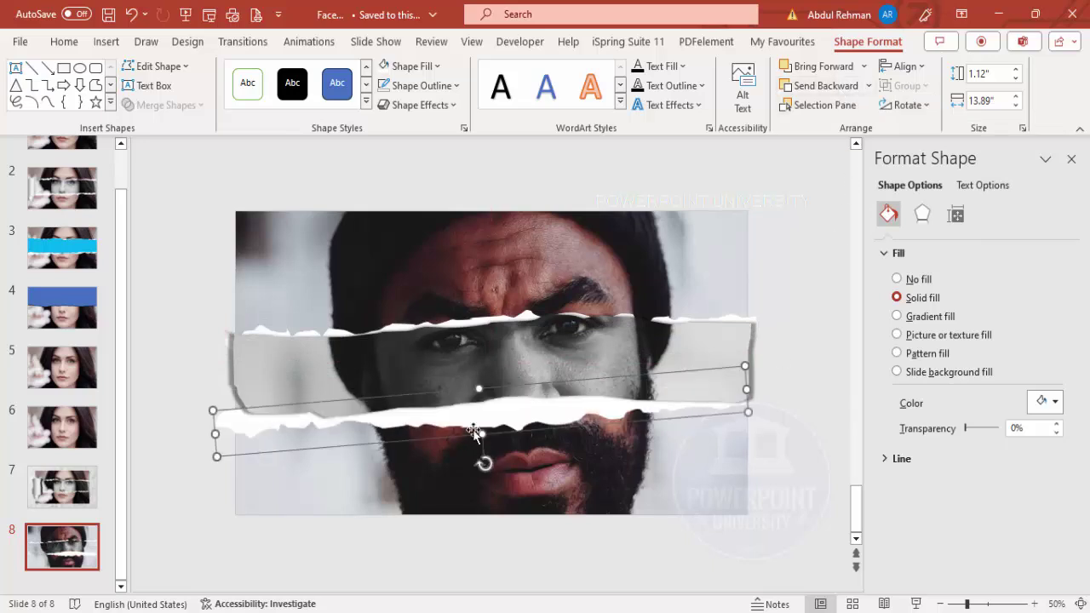
left_click_drag(488, 417, 489, 406)
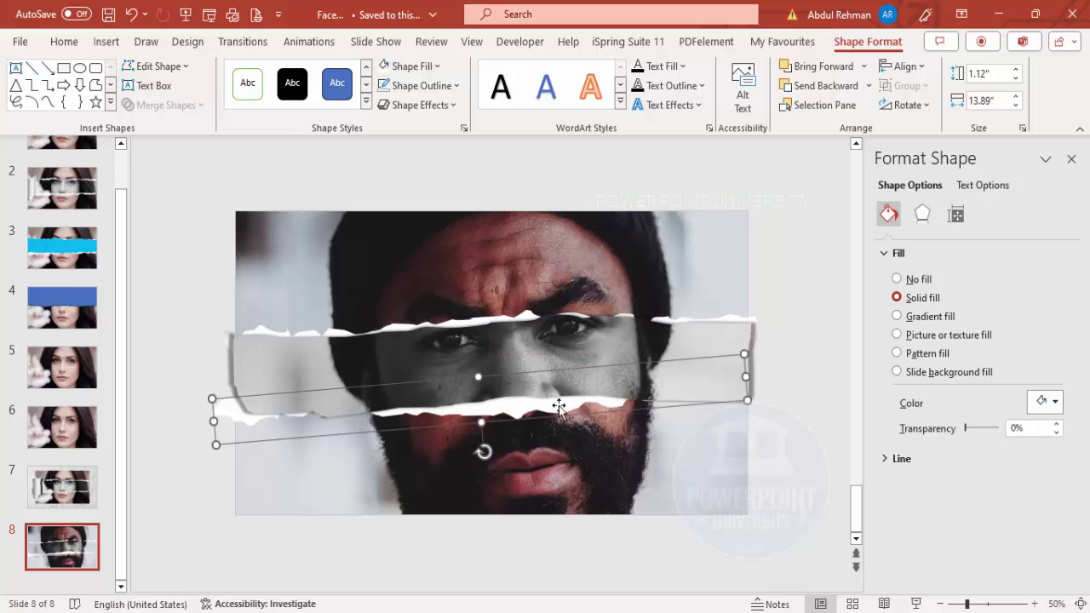
- Review the lower copy's edit points, then delete the copied torn edge
right_click(557, 405)
left_click(634, 321)
left_click(768, 405)
left_click(545, 401)
key("Delete")
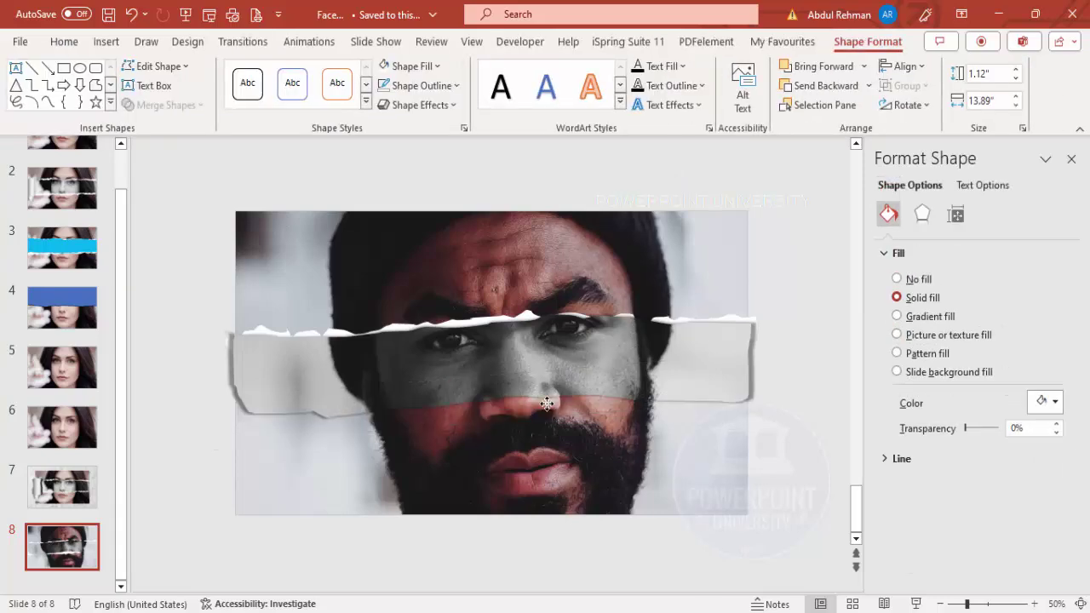
left_click(116, 41)
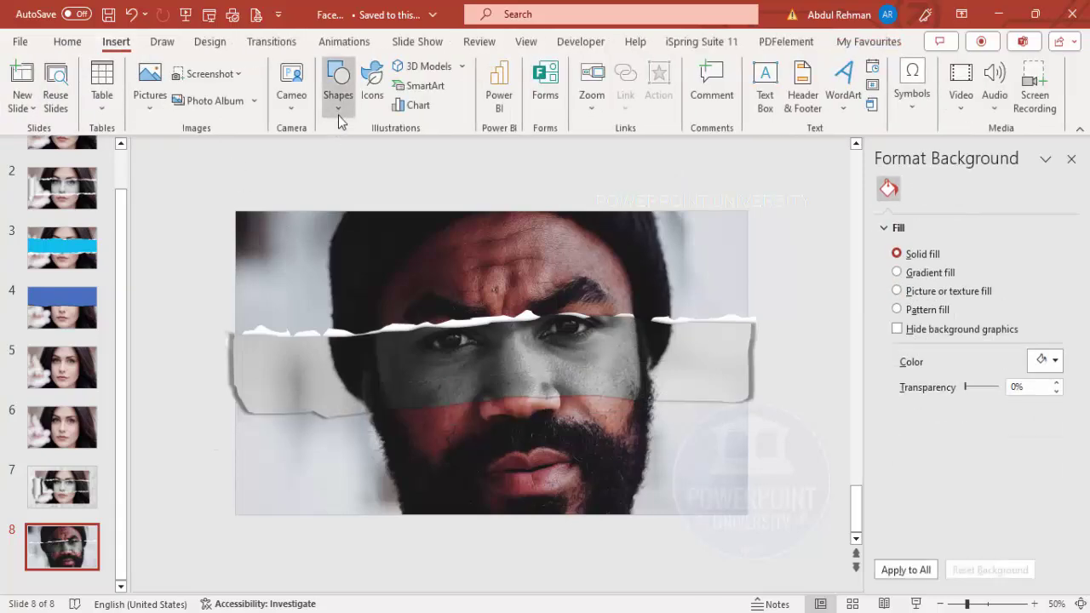
- Draw a Scribble shape tracing a ragged edge along the grey strip's bottom
left_click(338, 109)
left_click(507, 218)
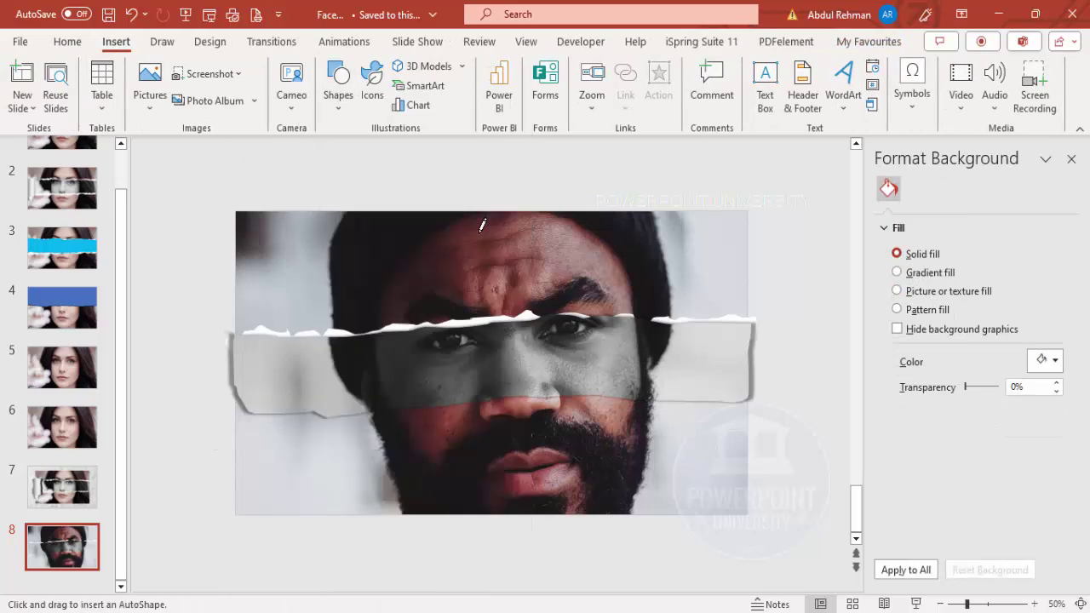
left_click_drag(232, 400, 359, 414)
mouse_move(661, 405)
left_mouse_down()
mouse_move(753, 403)
mouse_move(737, 383)
mouse_move(337, 383)
mouse_move(234, 390)
mouse_move(230, 407)
left_mouse_up()
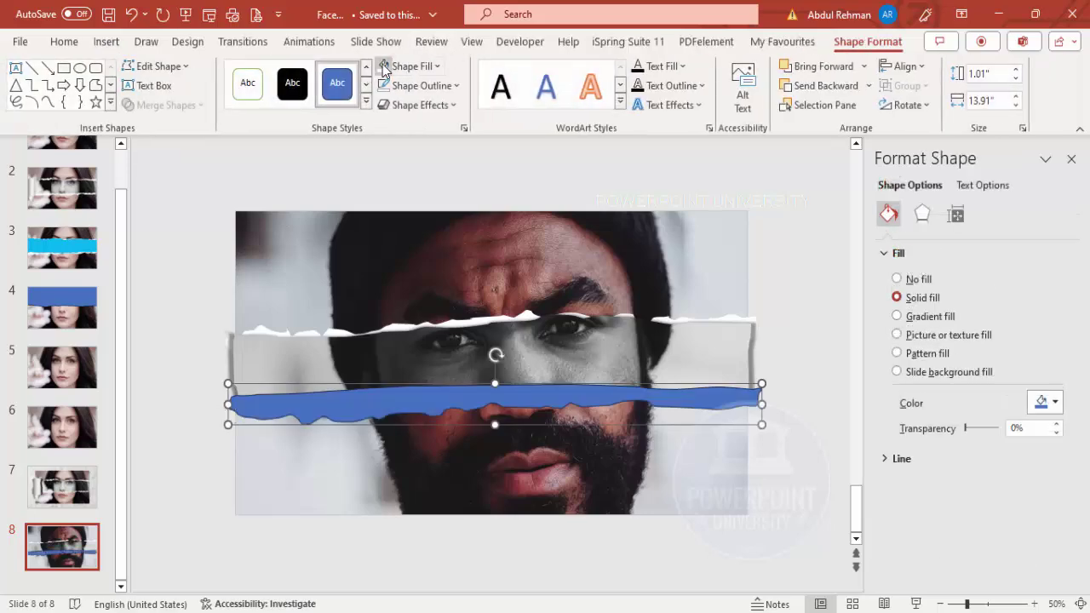
- Fill the scribble white with no outline and send it backward behind the strip
left_click(382, 66)
left_click(422, 86)
left_click(436, 317)
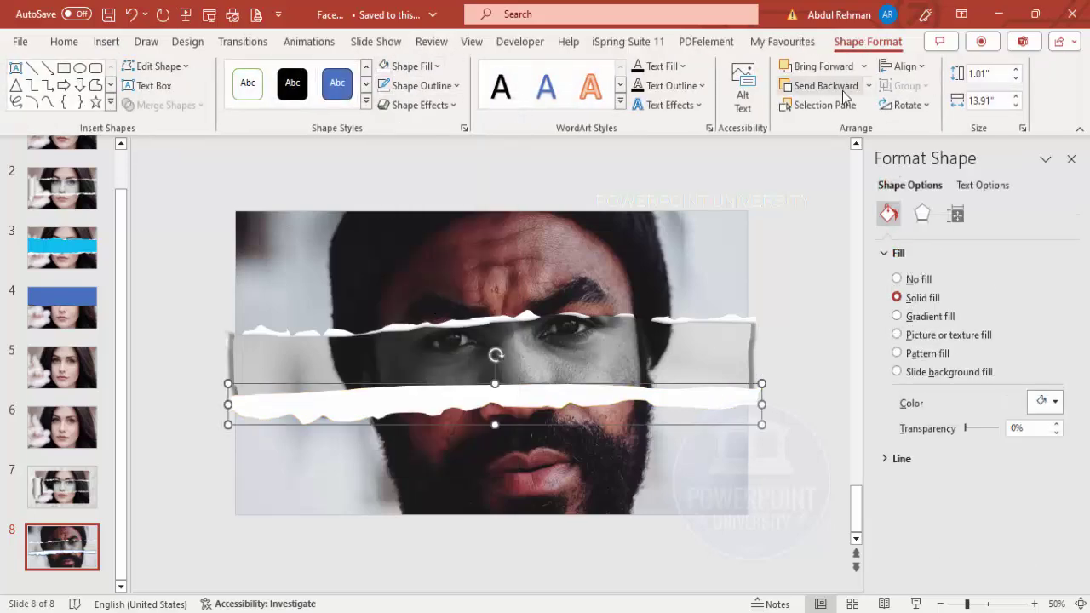
left_click(834, 89)
left_click(787, 371)
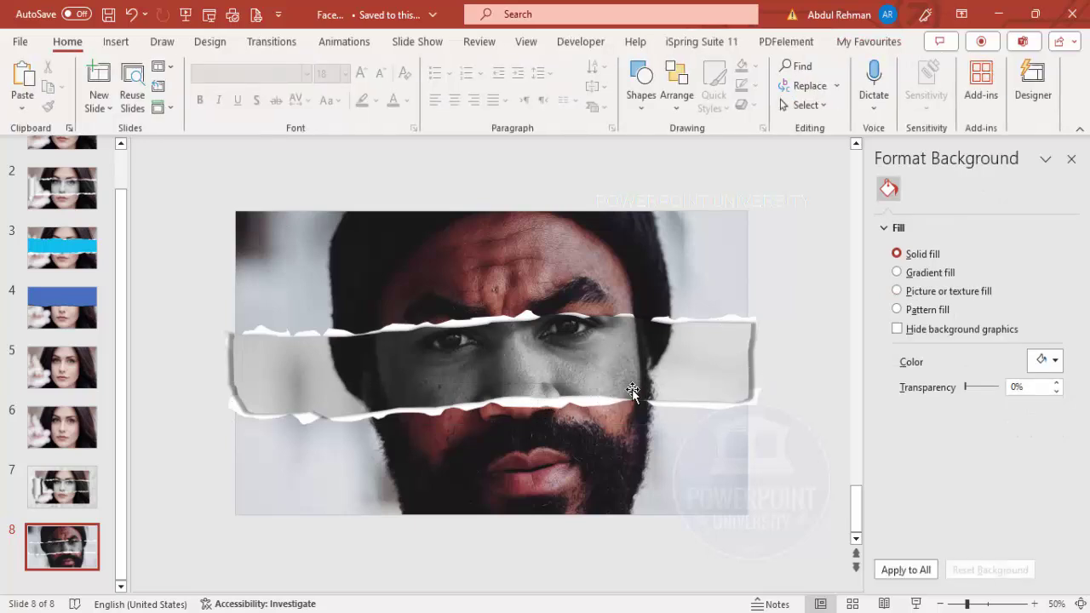
- Give the lower white torn edge a soft outer shadow angled at 90°
left_click(552, 403)
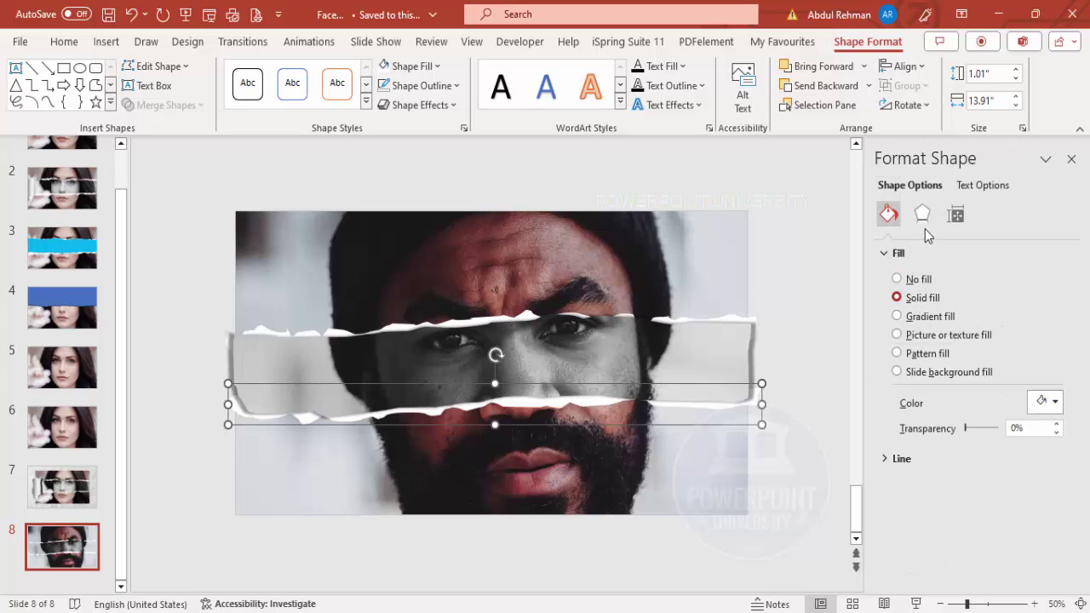
left_click(927, 217)
left_click(1045, 278)
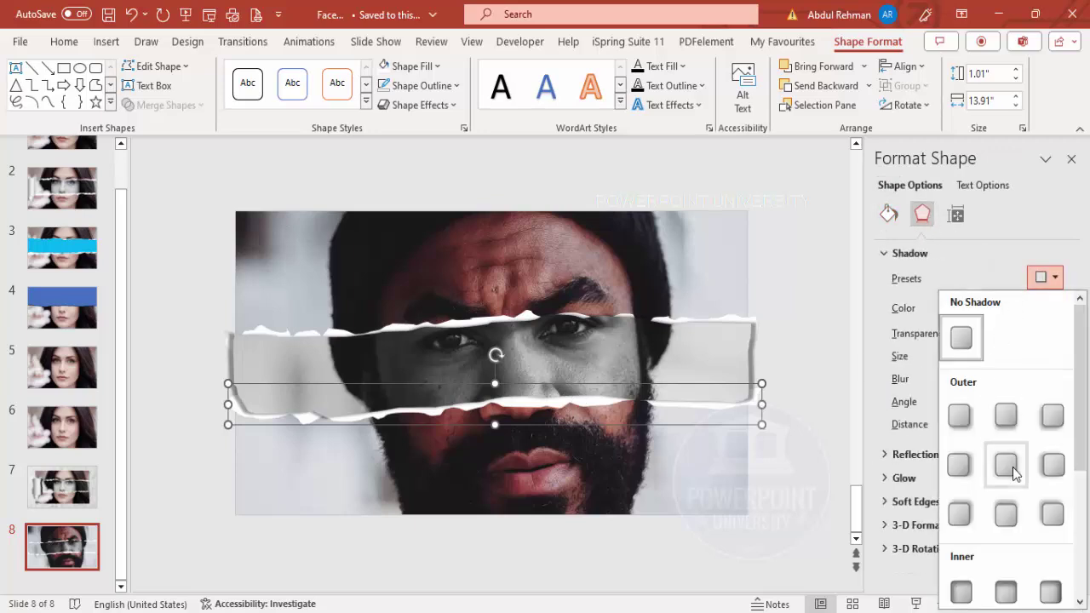
left_click(1007, 422)
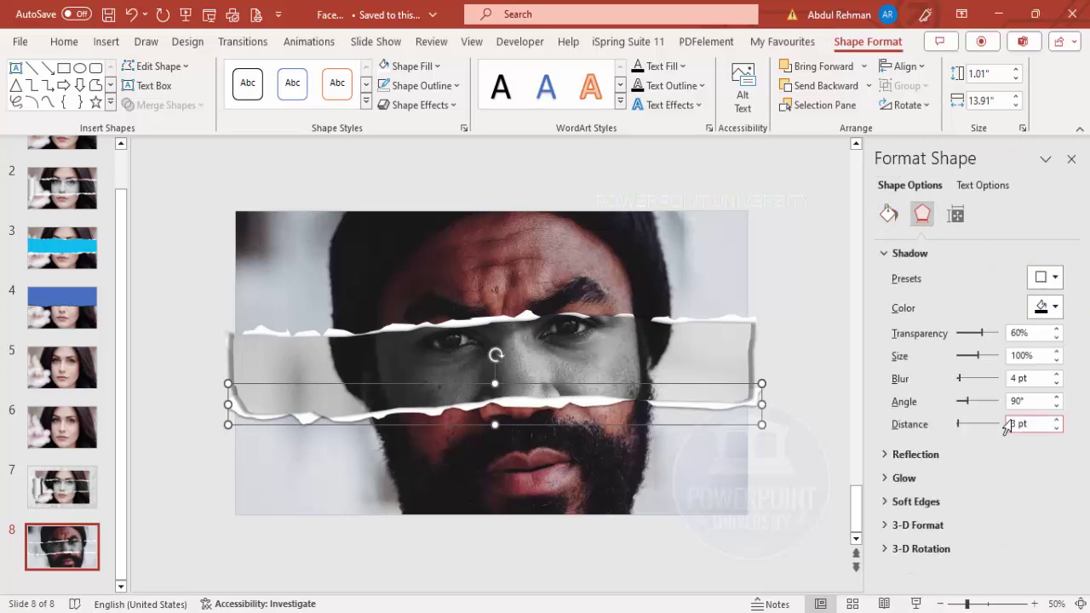
- Apply the same soft outer shadow to the upper white torn edge, angled at 270°
left_click(530, 316)
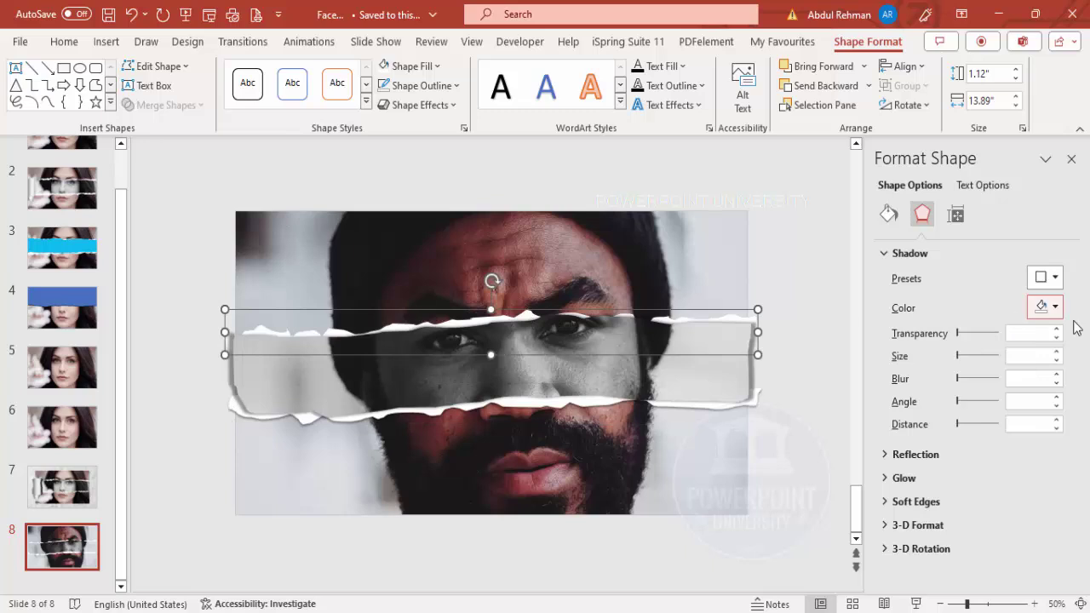
left_click(1046, 278)
left_click(1006, 512)
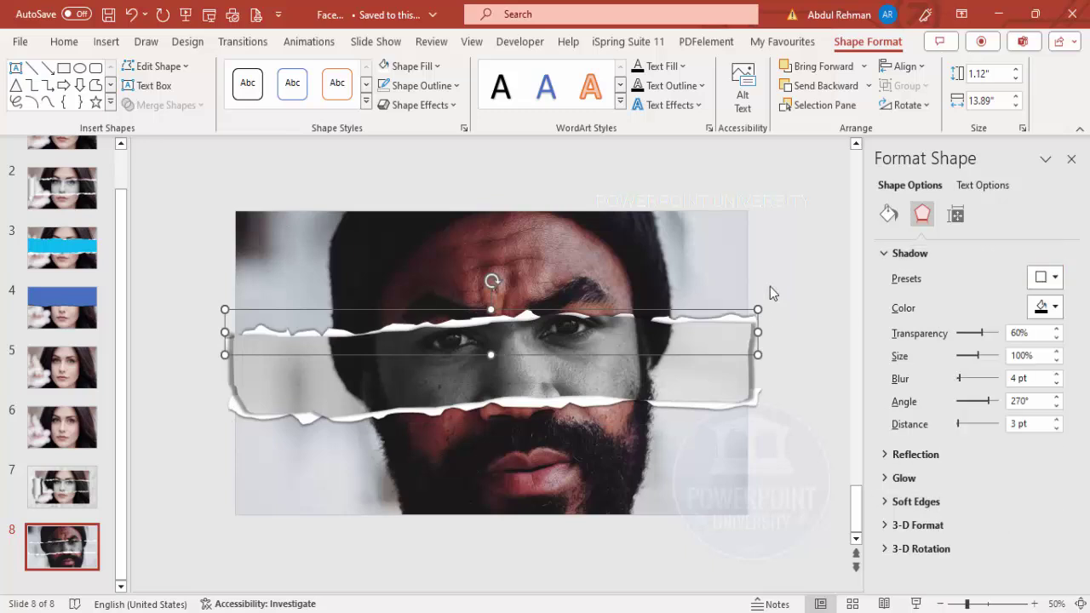